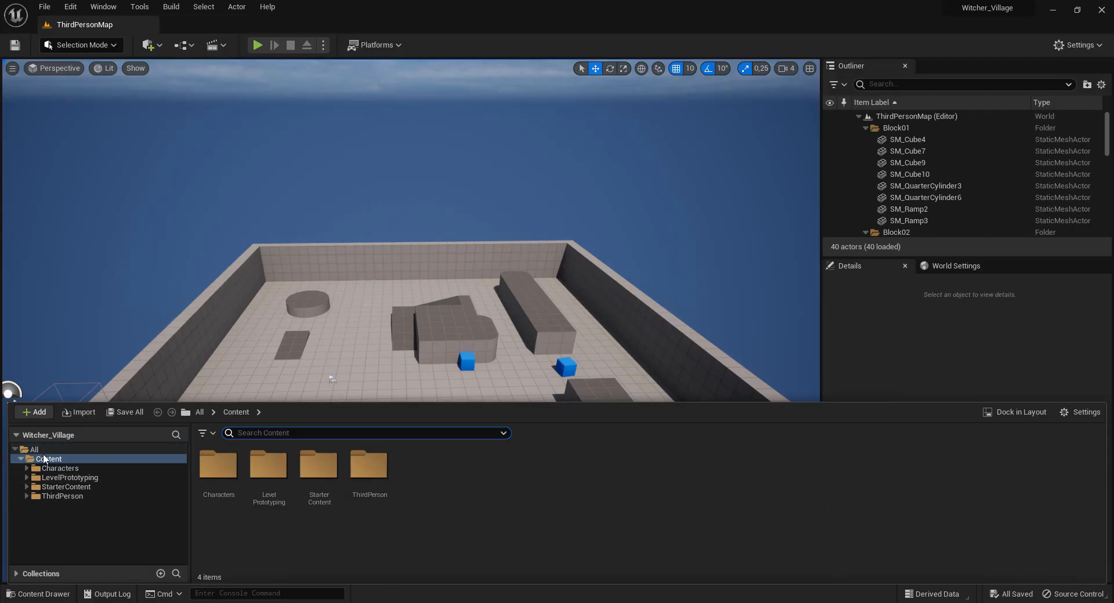
- Create a folder named Levels inside the project's Content folder
right_click(49, 459)
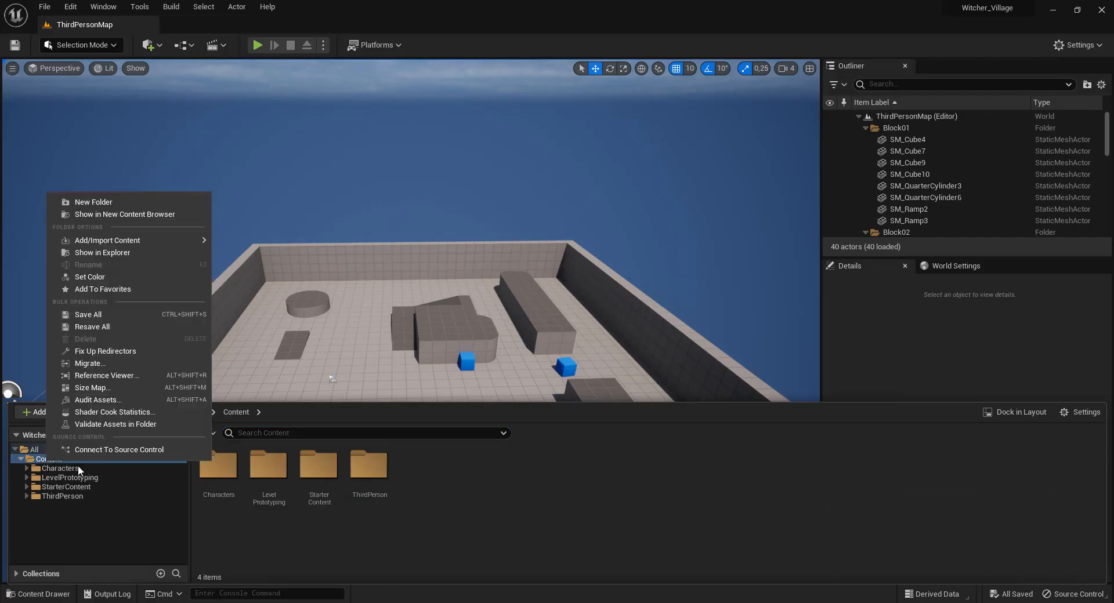
click(87, 206)
text(Levels)
key(Return)
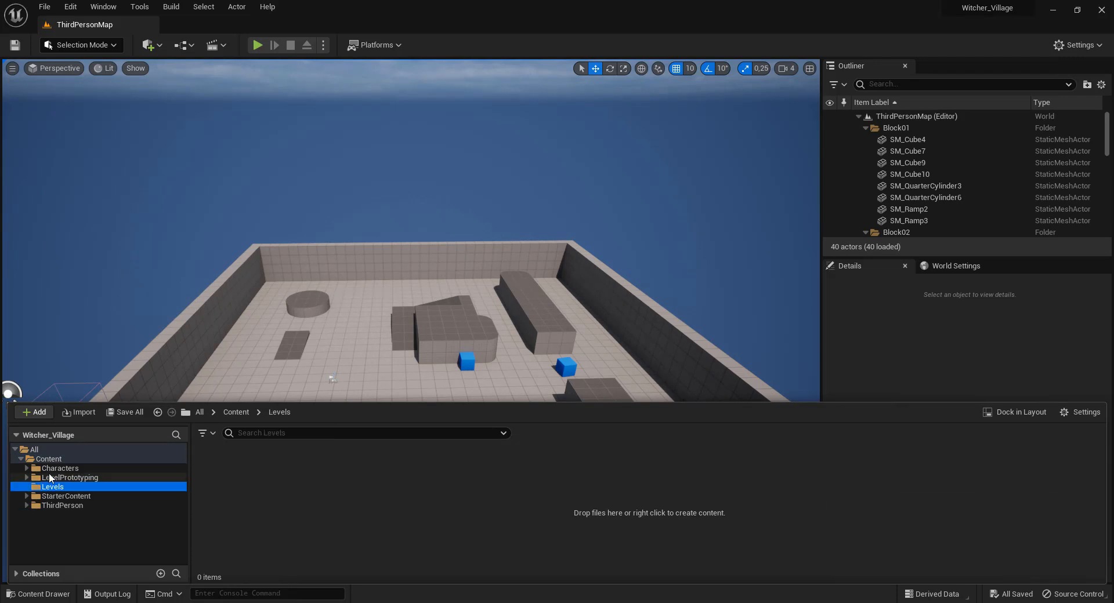
- Create a new level named Witcher_Village in the Levels folder and open it
right_click(288, 529)
click(325, 230)
text(Witcher_Village)
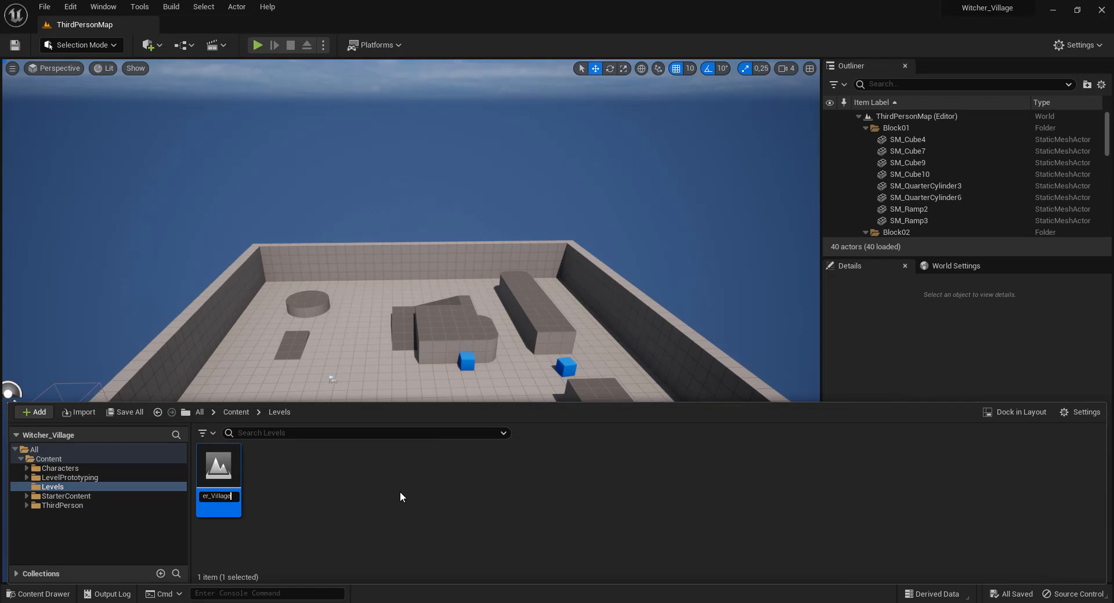
key(Return)
key(ctrl+shift+s)
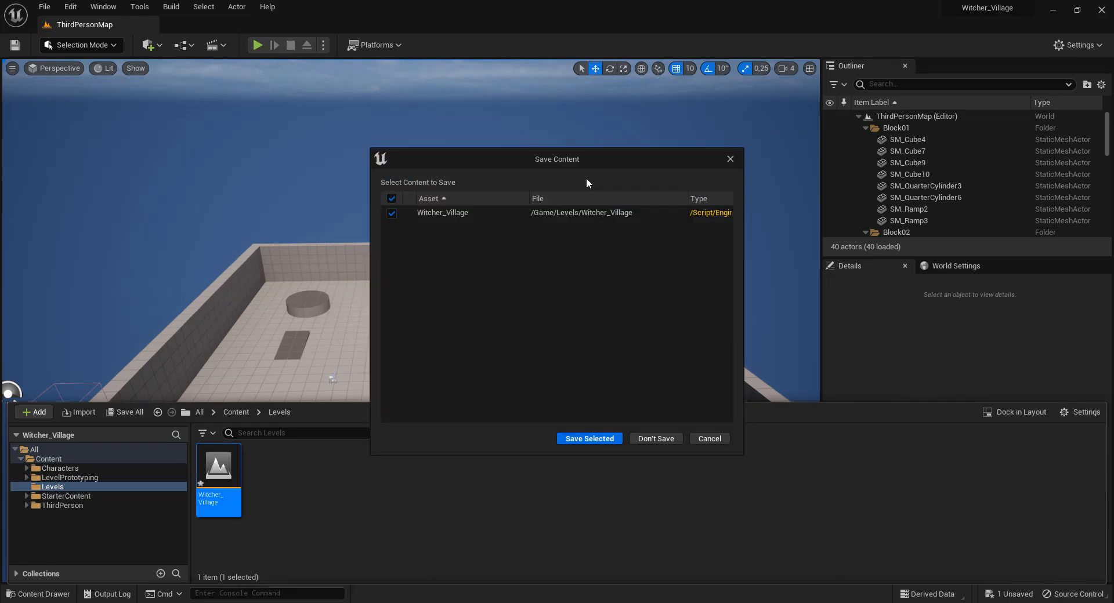
click(649, 442)
key(ctrl+space)
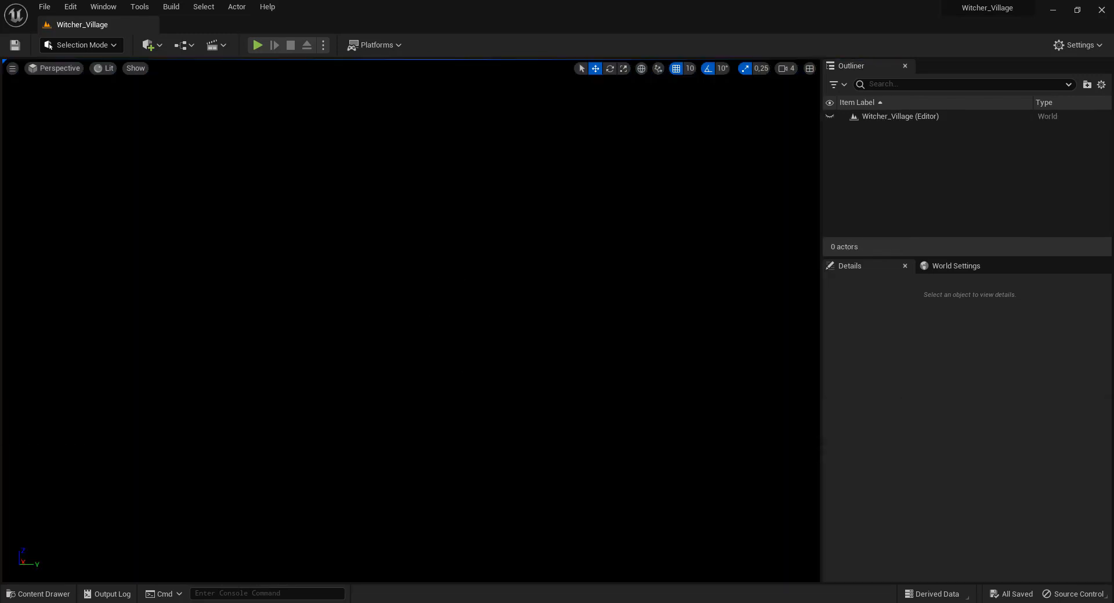
- Add a directional light and a sky light to the empty Witcher_Village level
click(155, 45)
mouse_move(180, 153)
click(272, 155)
click(156, 47)
mouse_move(216, 155)
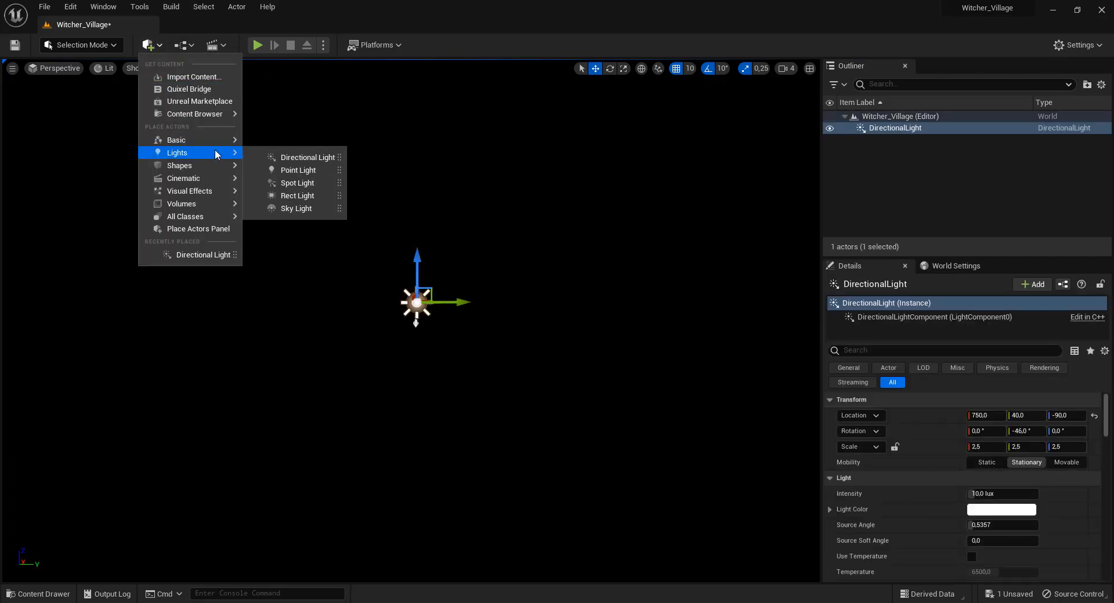
drag(288, 205, 290, 199)
click(160, 46)
click(288, 208)
- Place a Sky Atmosphere and an Exponential Height Fog actor in the level near the lights
click(150, 45)
mouse_move(190, 191)
drag(307, 209, 505, 345)
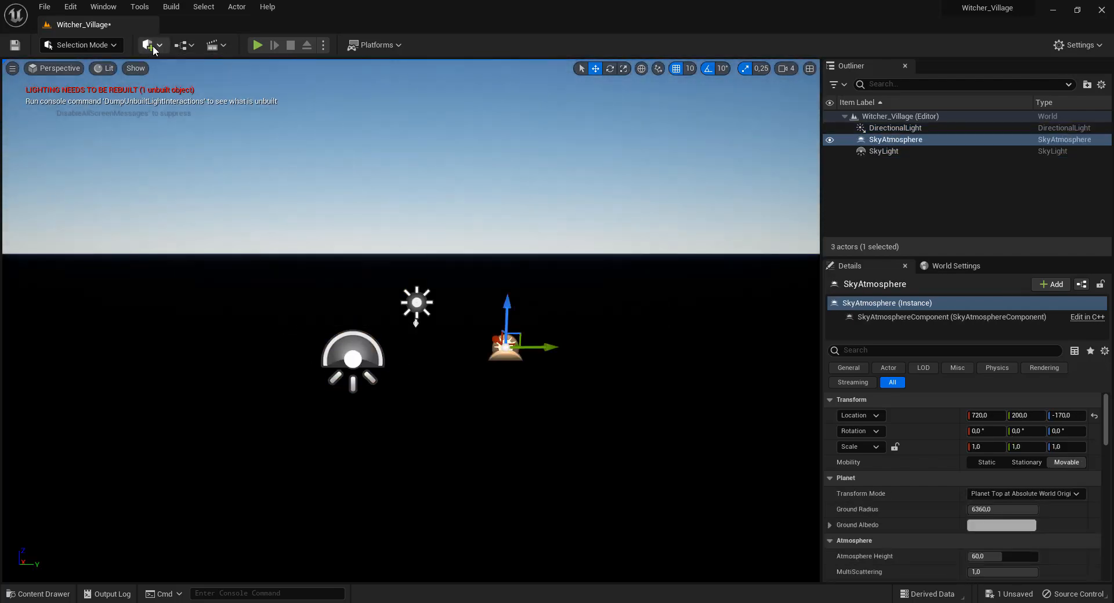
click(149, 44)
drag(319, 234, 589, 383)
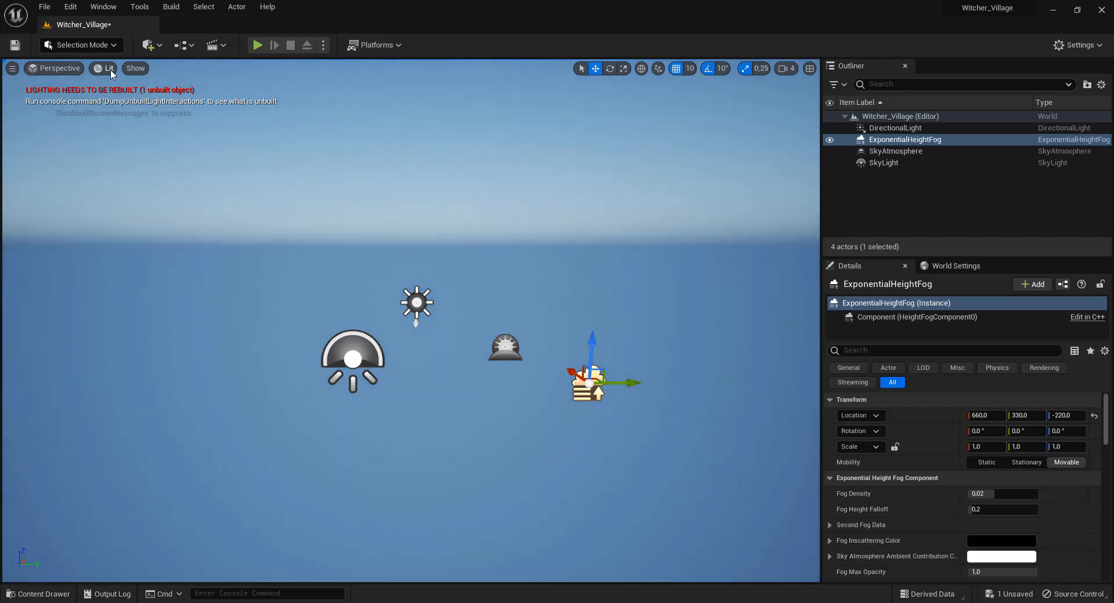
- Place a Volumetric Cloud actor in the level among the other lighting actors
click(132, 68)
click(150, 45)
mouse_move(232, 188)
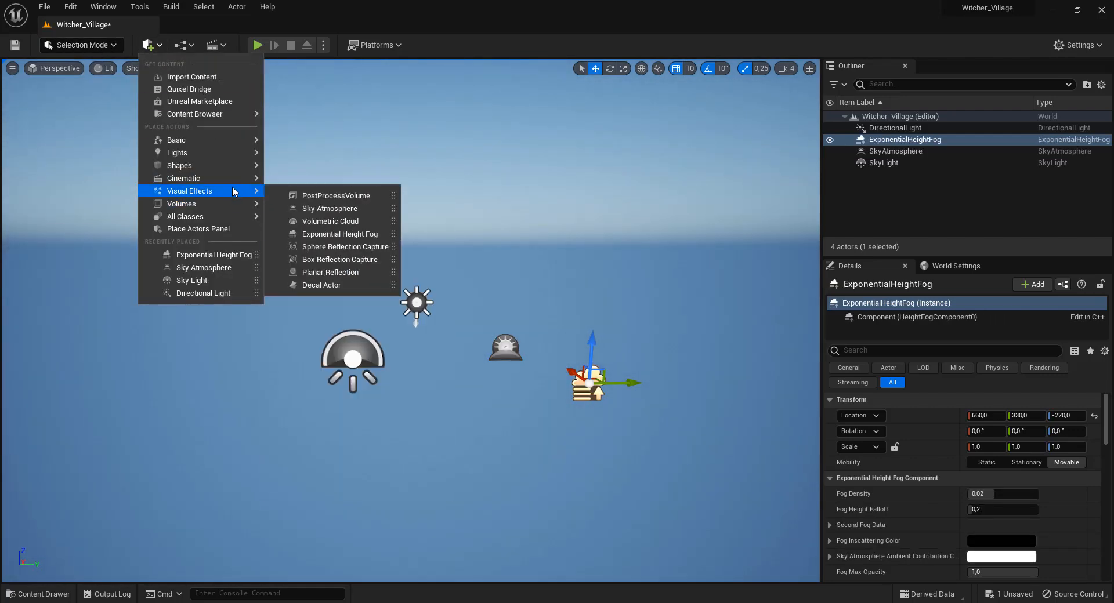
drag(331, 221, 461, 384)
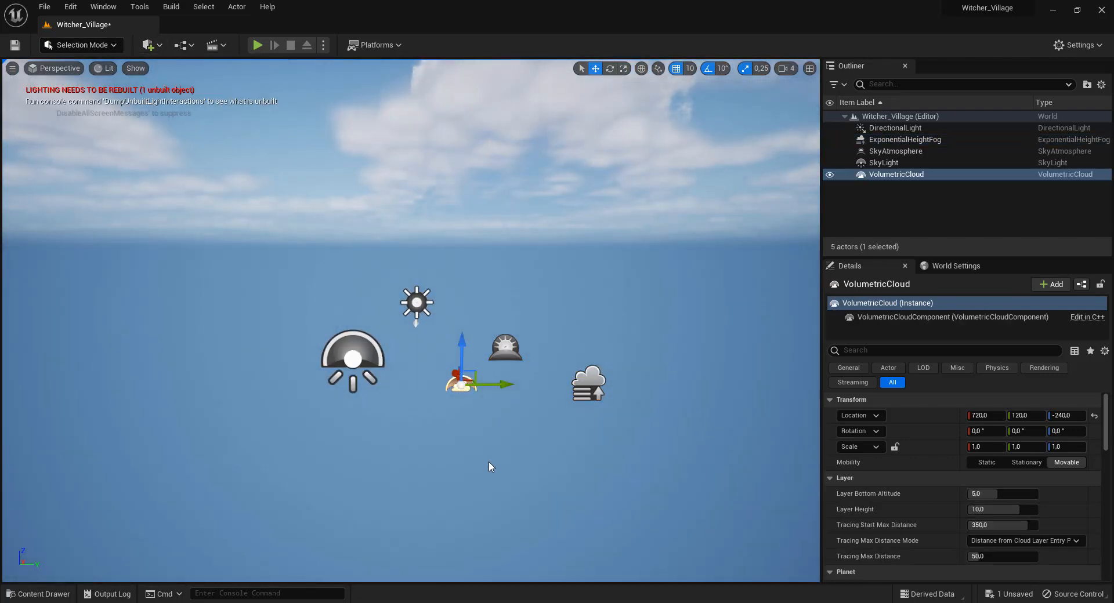
- Move all five lighting and atmosphere actors into a new Outliner folder named Lights, then clear the selection
click(895, 128)
shift+click(896, 174)
right_click(893, 142)
mouse_move(917, 392)
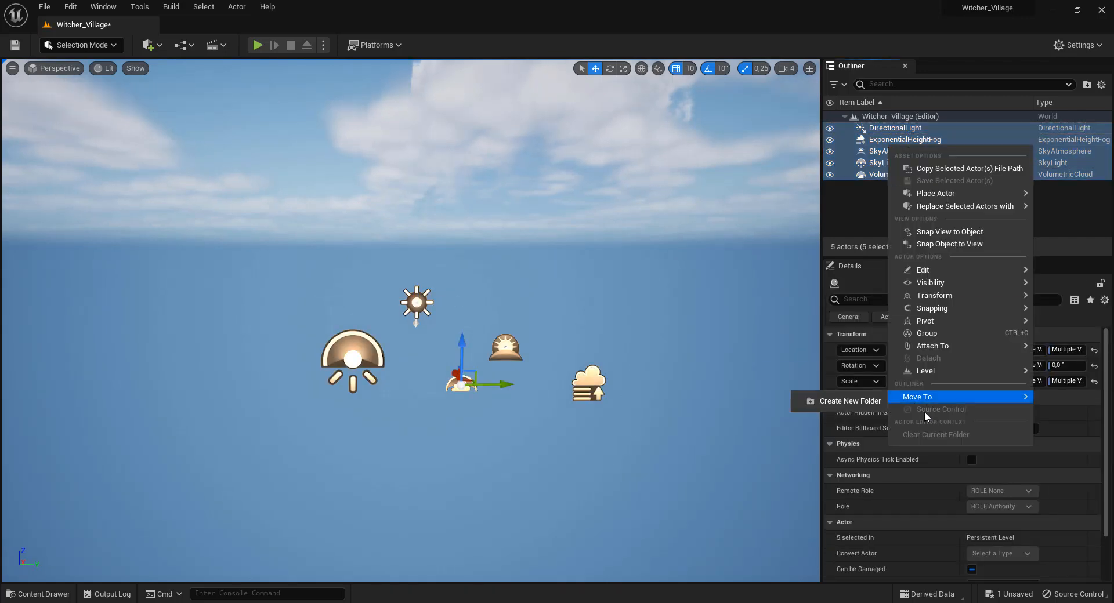
click(824, 402)
text(Lights)
key(Return)
drag(889, 164, 877, 126)
click(852, 128)
click(853, 127)
click(621, 323)
- Switch to PureRef and load the recent reference board Witcher Village.pur
key(super)
text(pure)
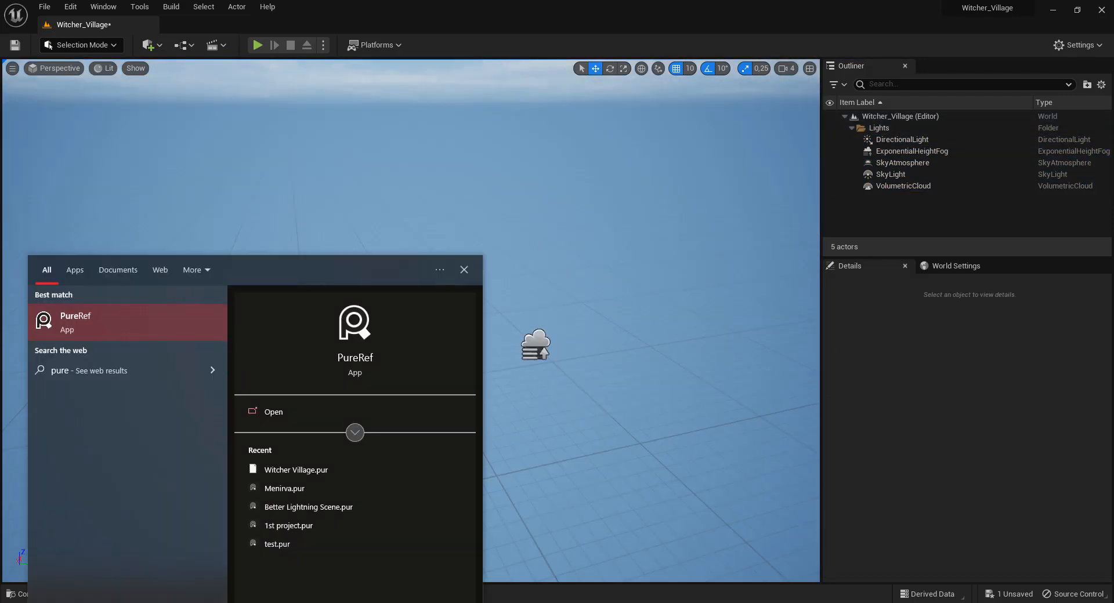
click(157, 323)
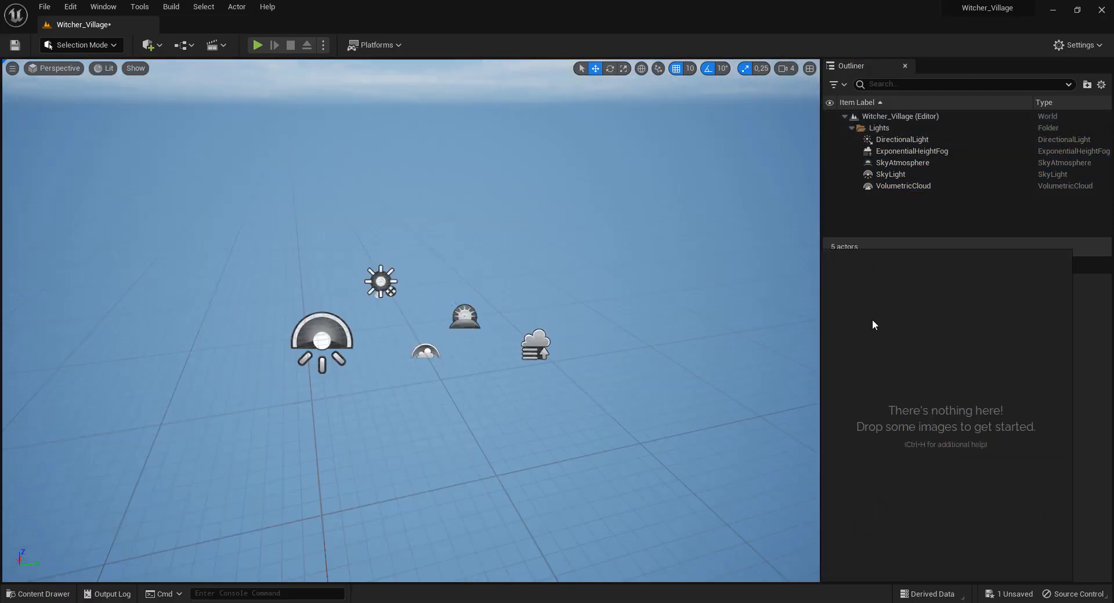
drag(943, 320, 78, 173)
right_click(99, 214)
mouse_move(153, 357)
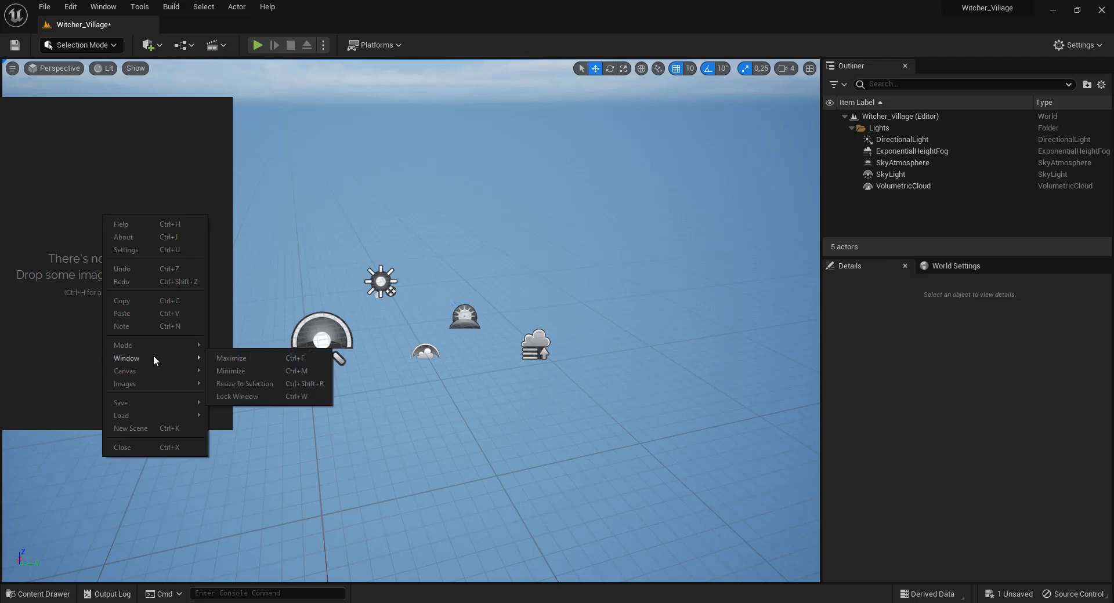
mouse_move(186, 414)
mouse_move(266, 427)
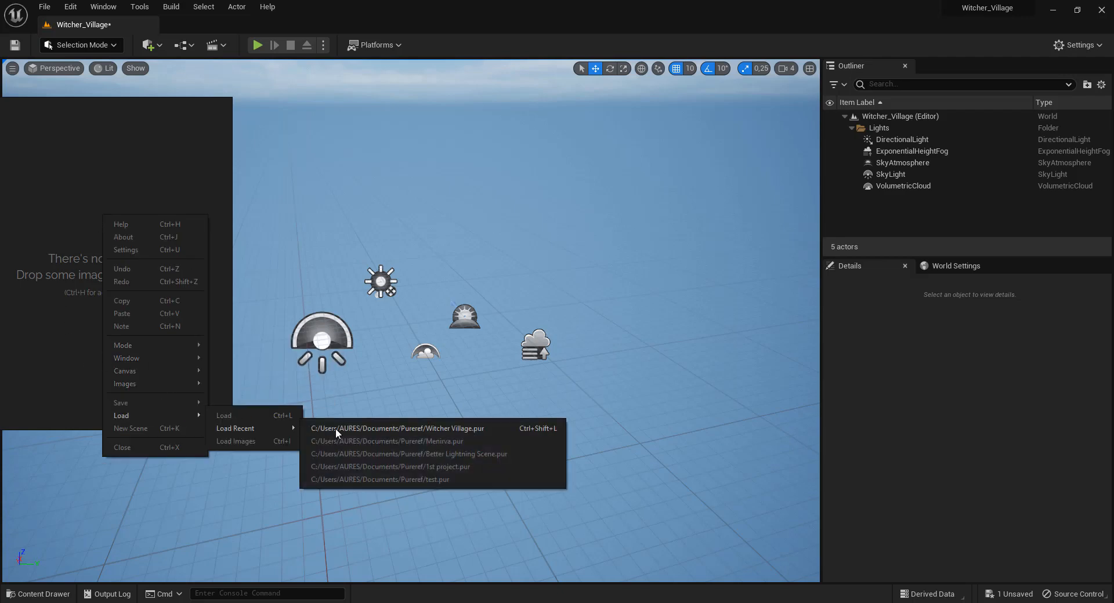
click(322, 428)
- Examine the village reference images on the board, checking the thatched houses, terrain, water and dirt paths
drag(112, 243, 533, 321)
scroll(558, 321, down, 3)
scroll(558, 321, up, 5)
scroll(415, 286, down, 2)
drag(413, 286, 142, 286)
scroll(406, 314, up, 2)
scroll(459, 319, down, 2)
scroll(489, 332, up, 1)
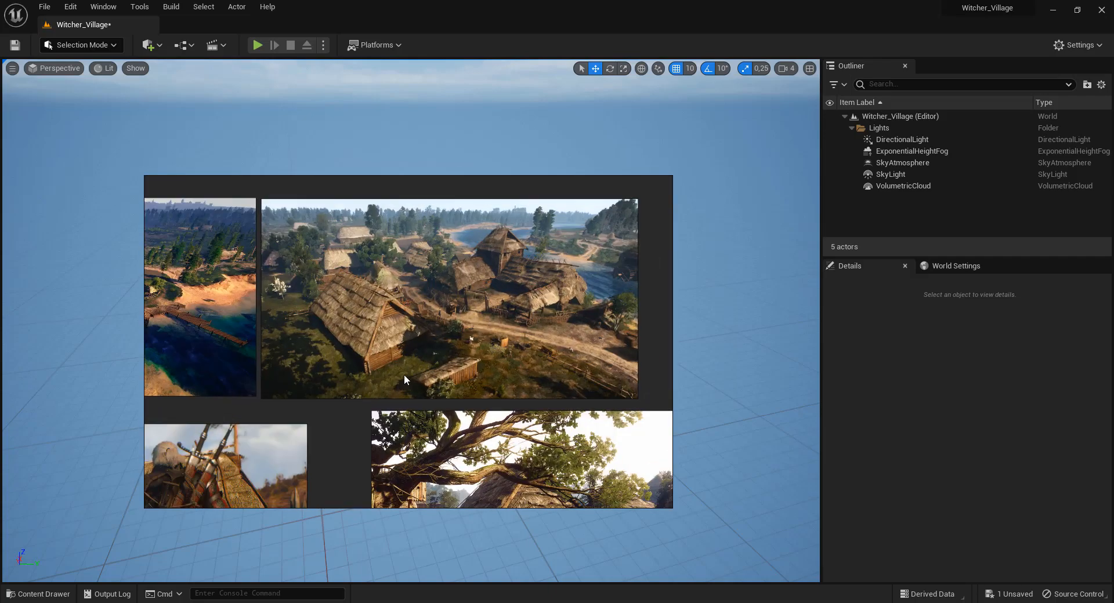
scroll(398, 381, up, 2)
scroll(431, 373, down, 3)
scroll(351, 293, up, 3)
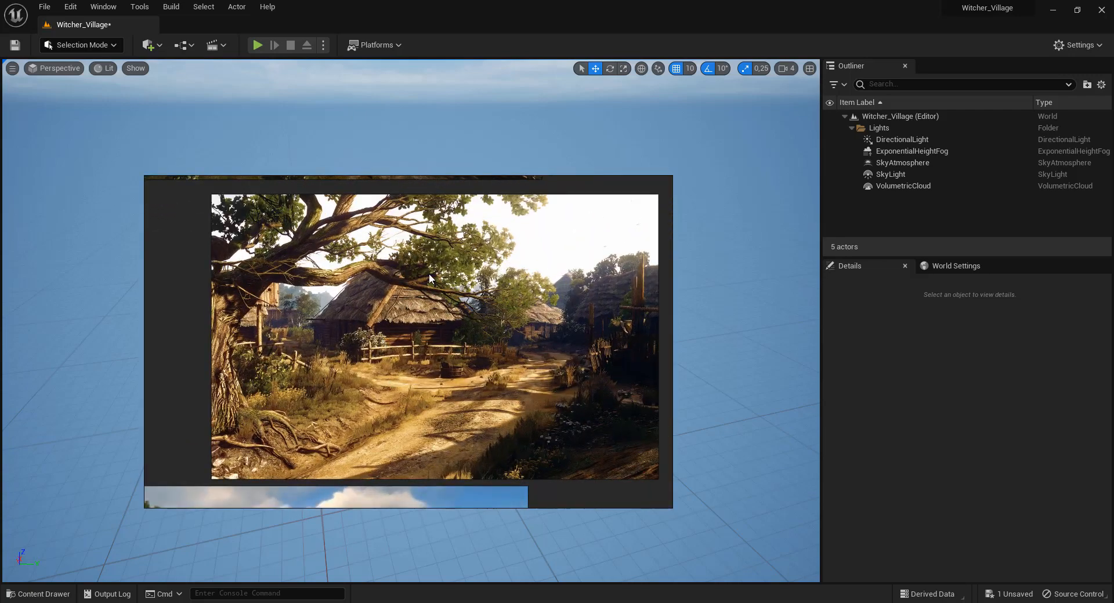
scroll(351, 293, down, 3)
scroll(297, 388, up, 4)
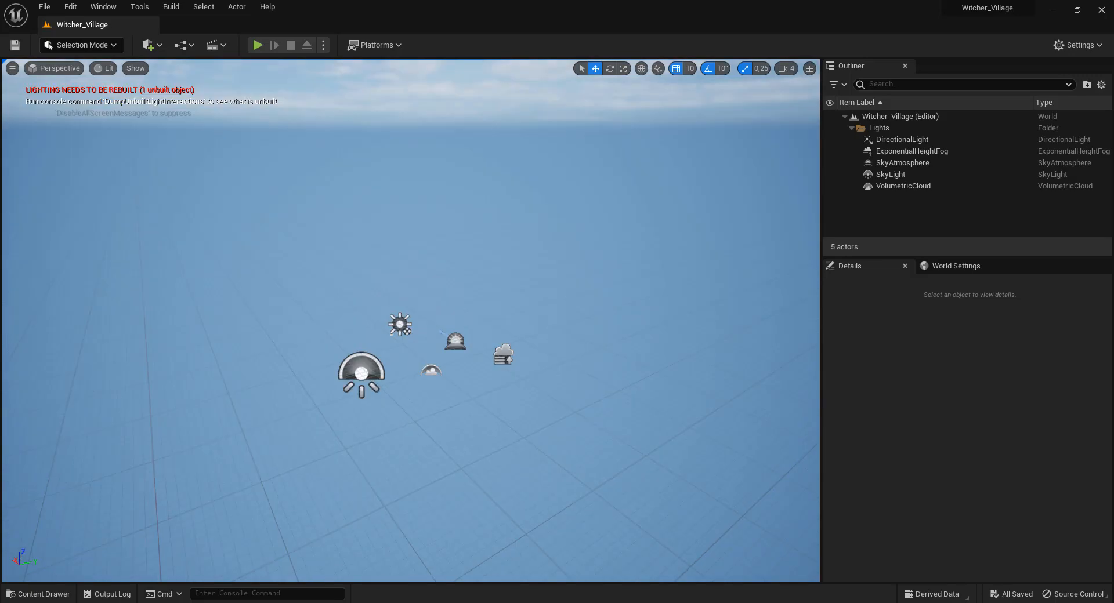
- Open Quixel Bridge, search for Grass and browse the matching 3D Assets
click(150, 46)
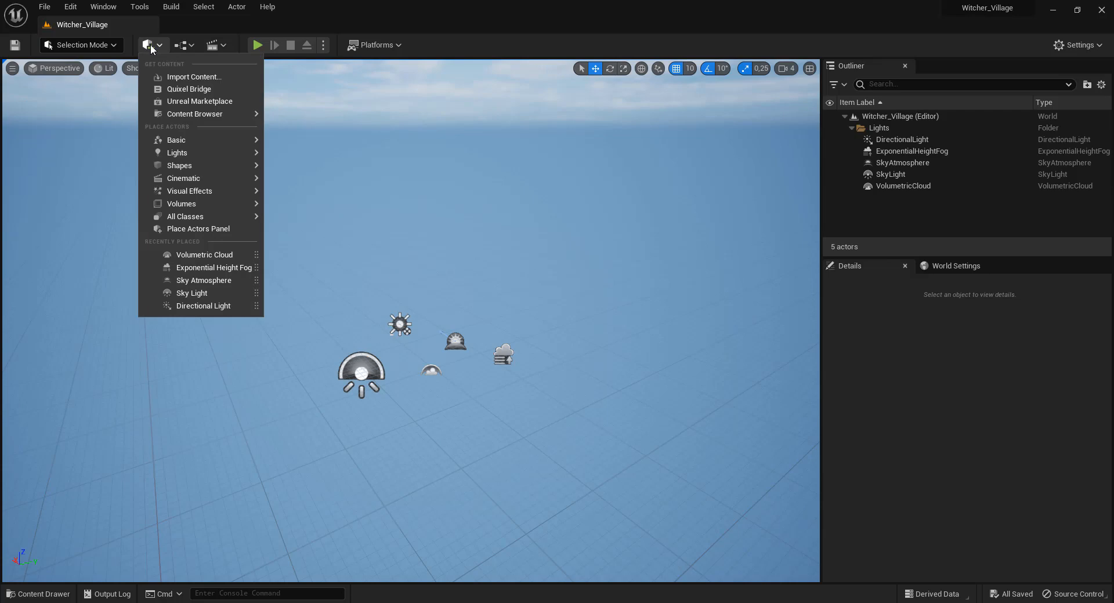
click(187, 90)
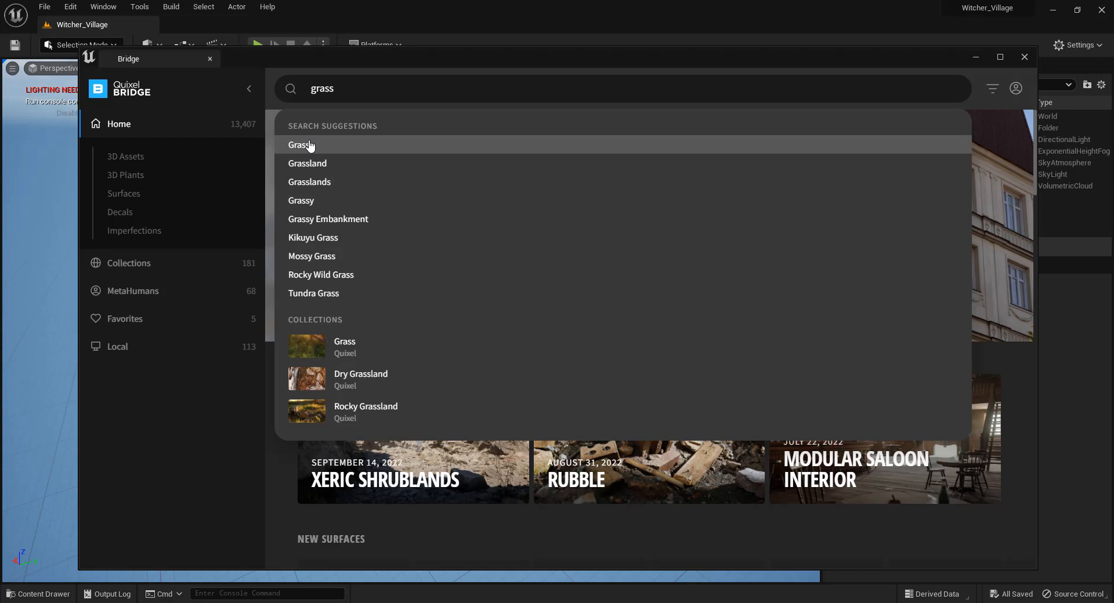
click(298, 144)
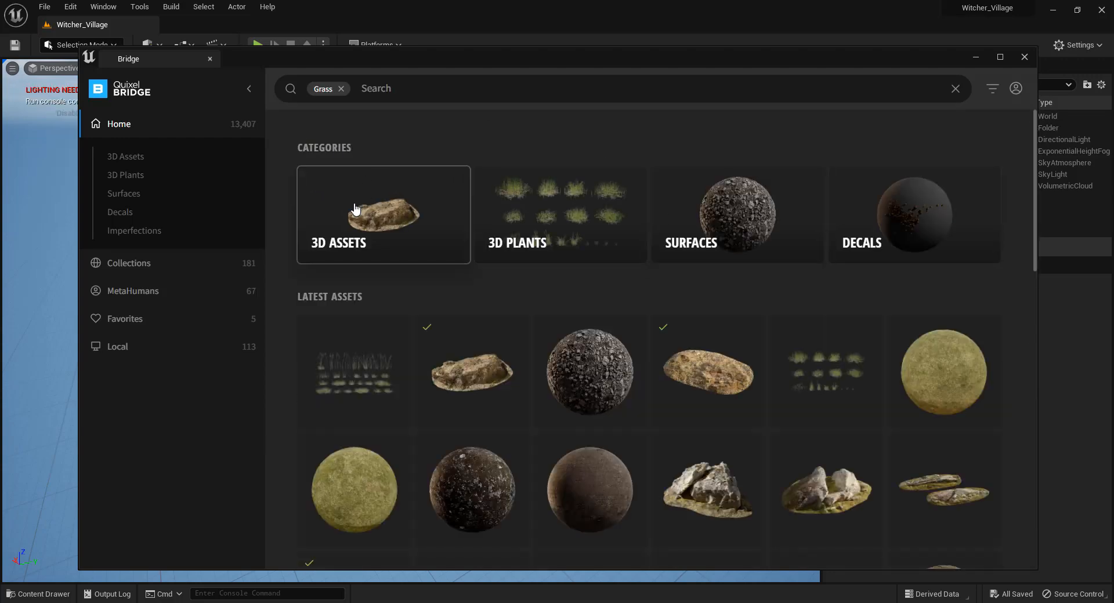
click(355, 209)
scroll(451, 362, down, 1)
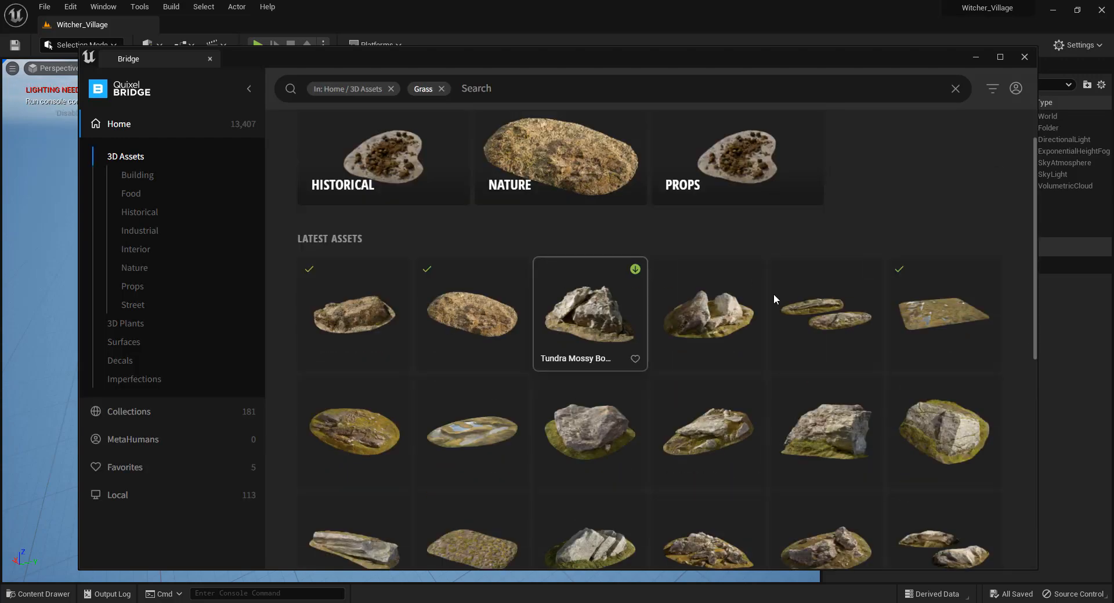
scroll(592, 371, down, 1)
- Place a Gigantic Tundra Terrain mesh from the Megascans 3D_Assets folder into the Witcher_Village level
click(65, 497)
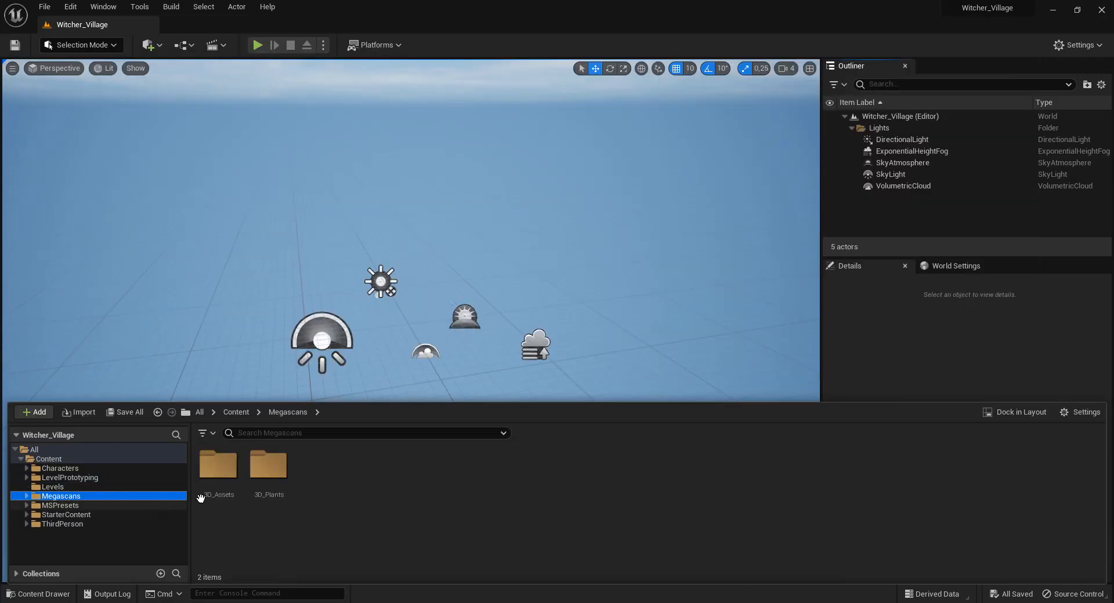
double_click(219, 493)
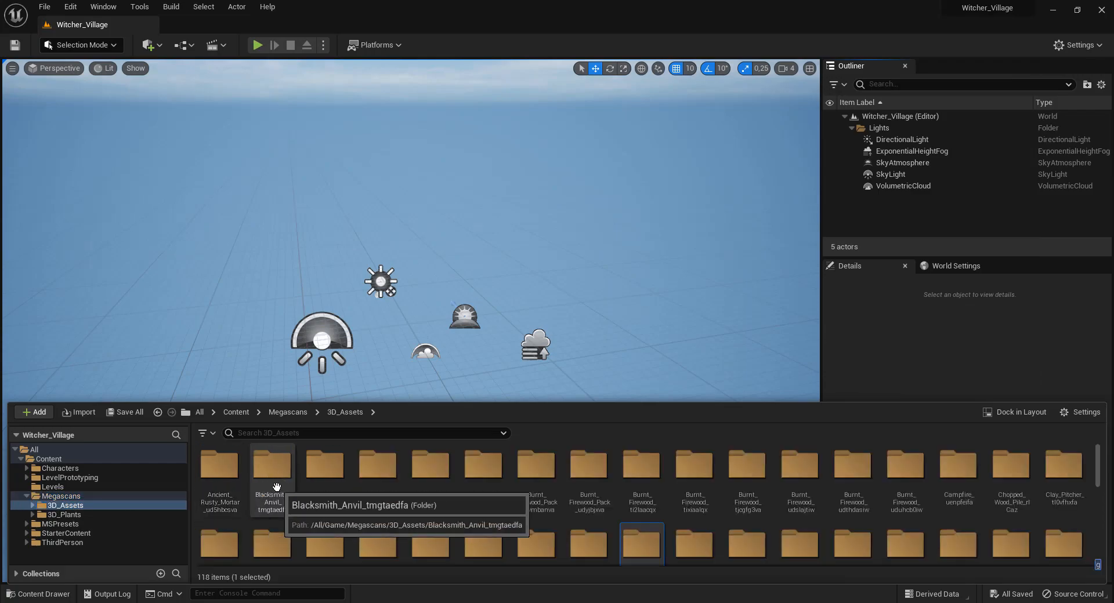
double_click(641, 542)
drag(268, 467, 269, 296)
right_drag(268, 296, 99, 249)
right_drag(383, 348, 487, 395)
- Place a second Gigantic Tundra Terrain mesh in the level and raise the viewport camera speed
key(Escape)
key(ctrl+space)
click(108, 497)
drag(218, 467, 696, 263)
right_drag(696, 263, 673, 290)
click(786, 69)
drag(818, 95, 833, 95)
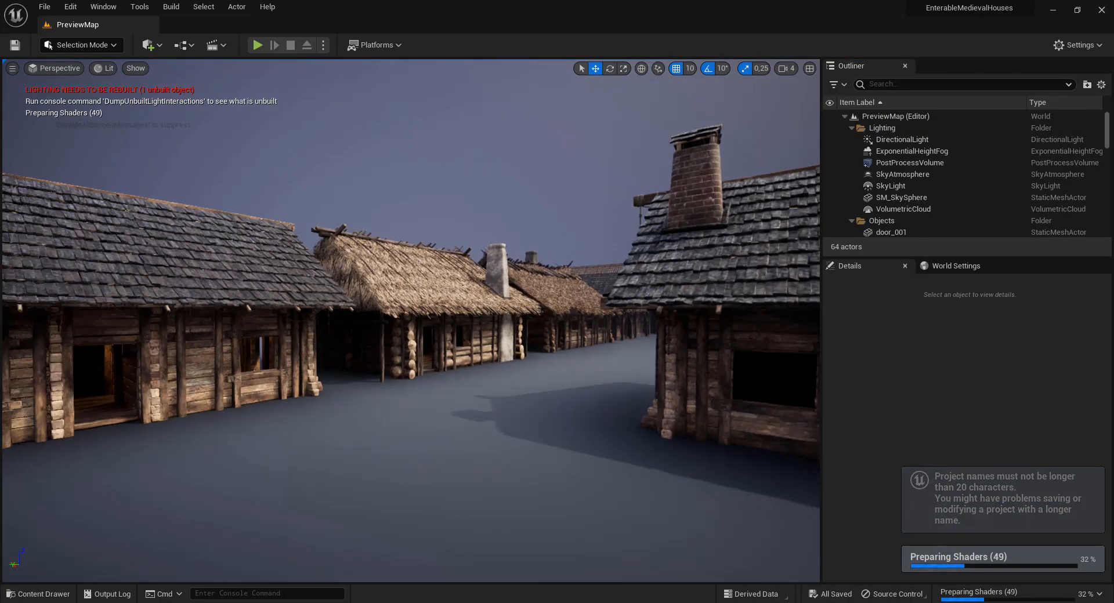
- In the EnterableMedievalHouses project, delete one actor from PreviewMap and survey the row of medieval houses
right_drag(410, 321, 586, 313)
click(278, 360)
key(Delete)
right_drag(406, 325, 313, 325)
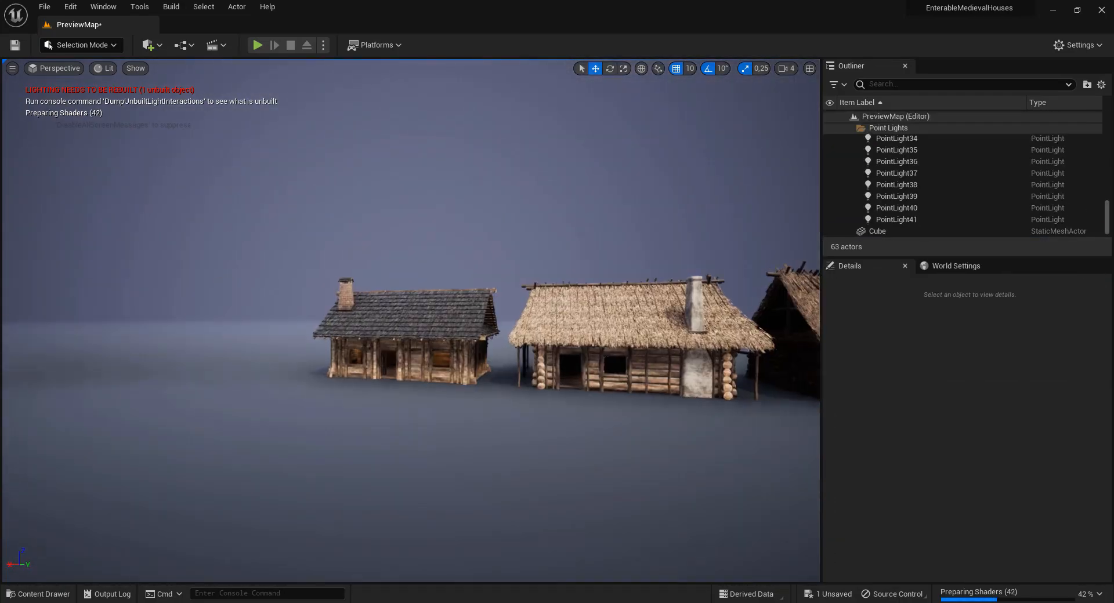
right_drag(411, 321, 504, 316)
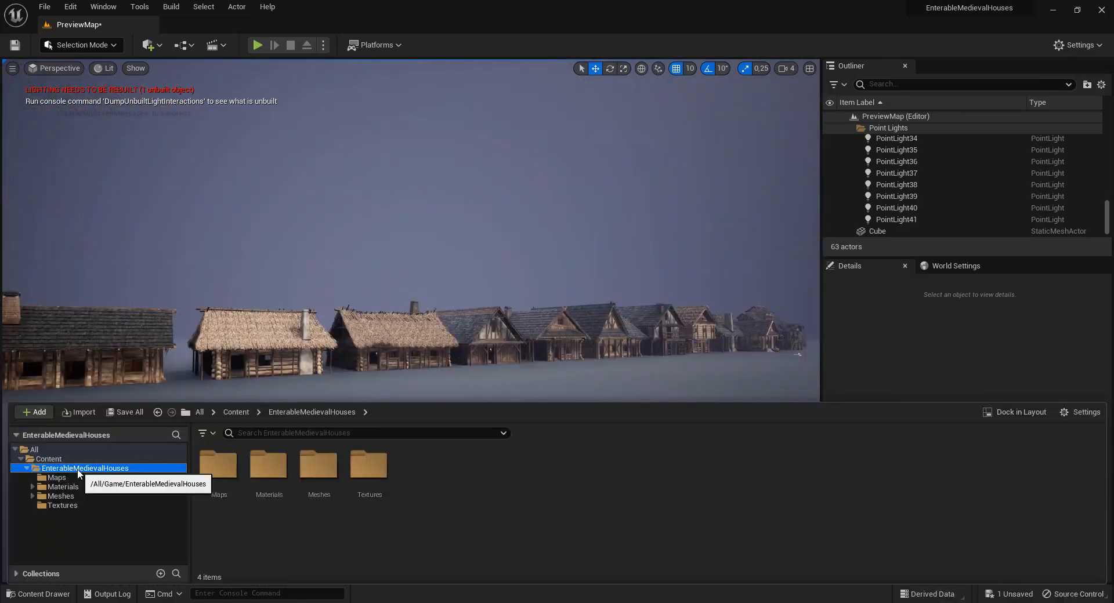
- Start migrating the whole EnterableMedievalHouses folder, saving the modified PreviewMap and accepting the list of assets
click(27, 468)
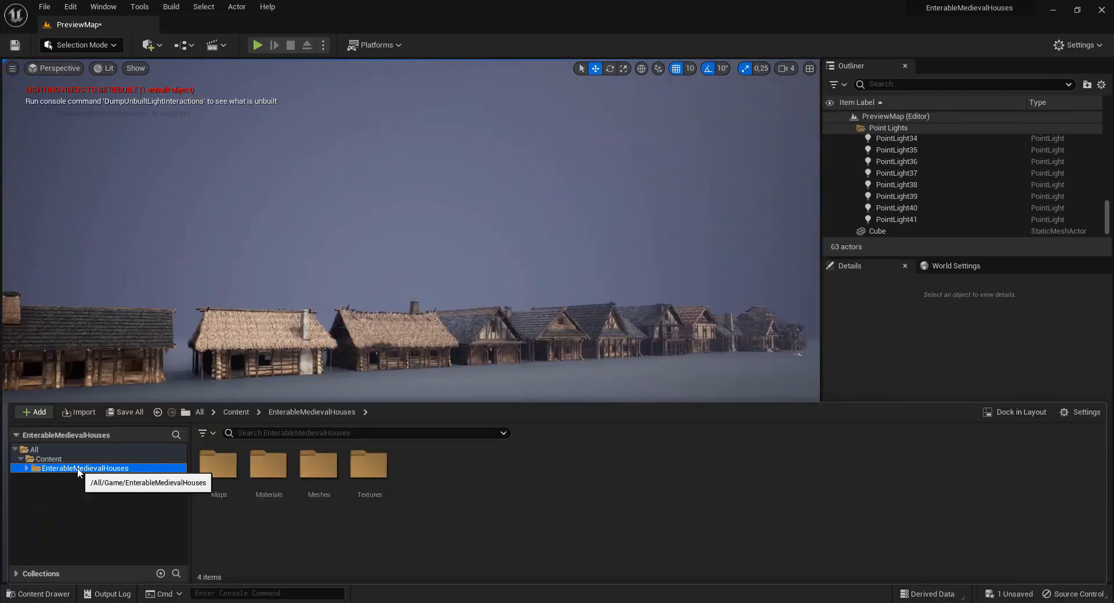
right_click(79, 468)
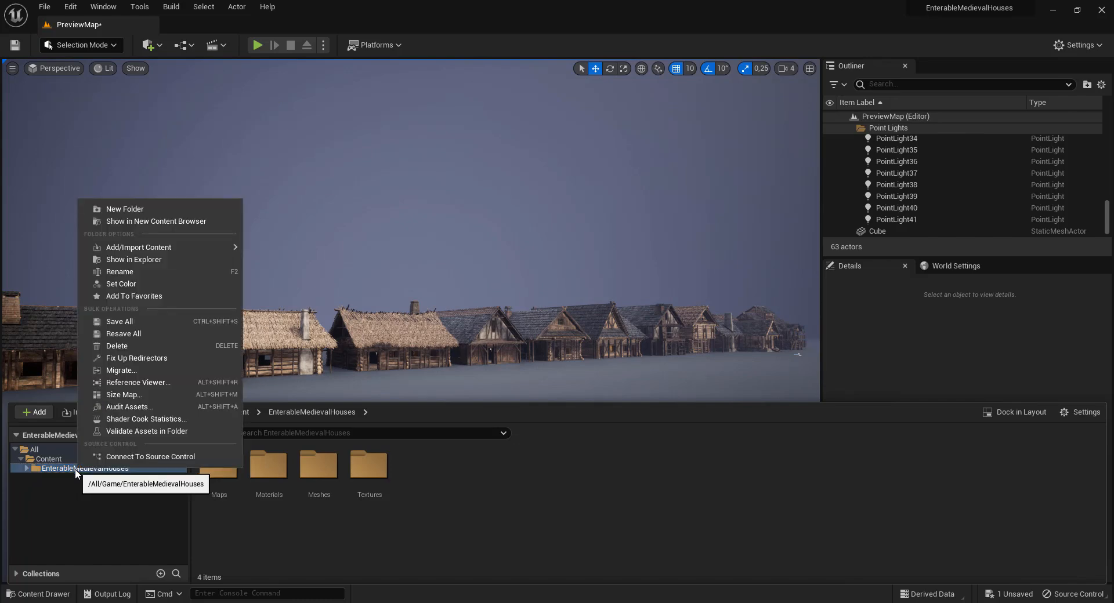
click(28, 469)
click(61, 488)
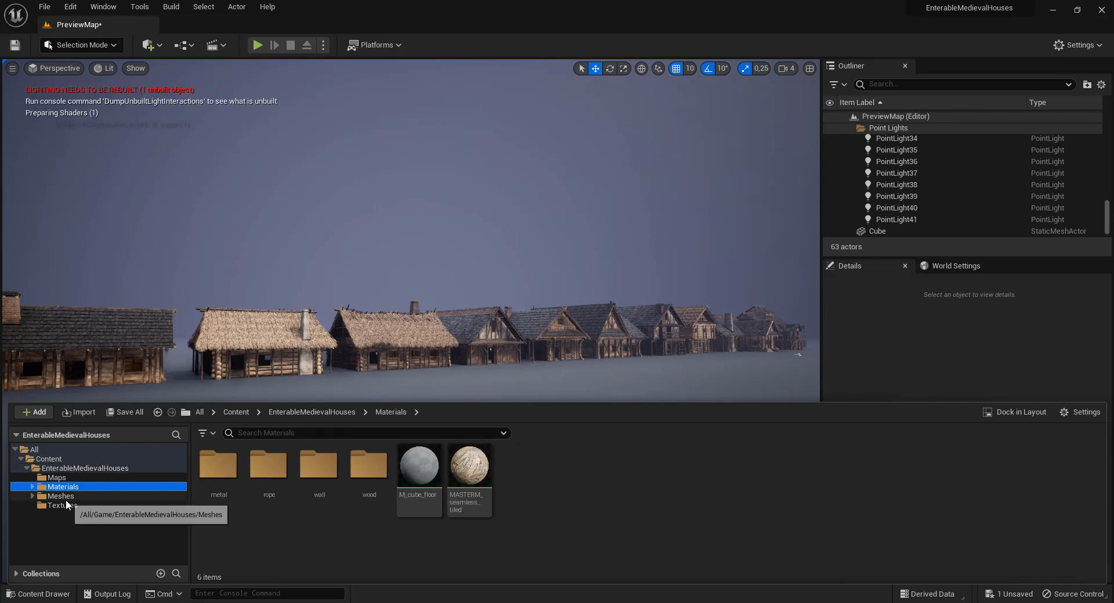
click(70, 470)
double_click(69, 470)
right_click(70, 469)
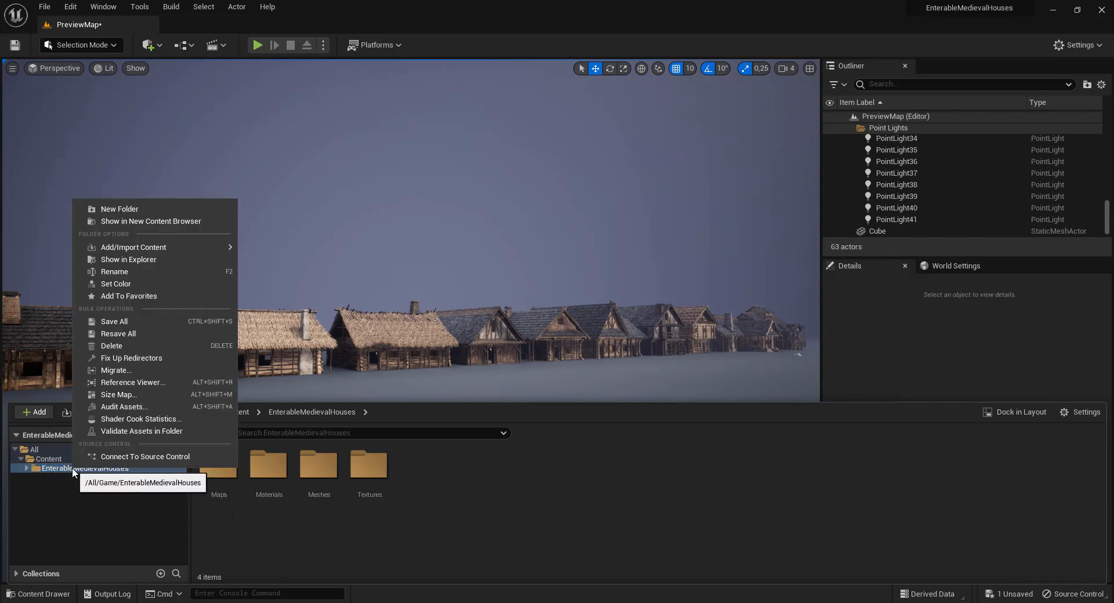
click(126, 372)
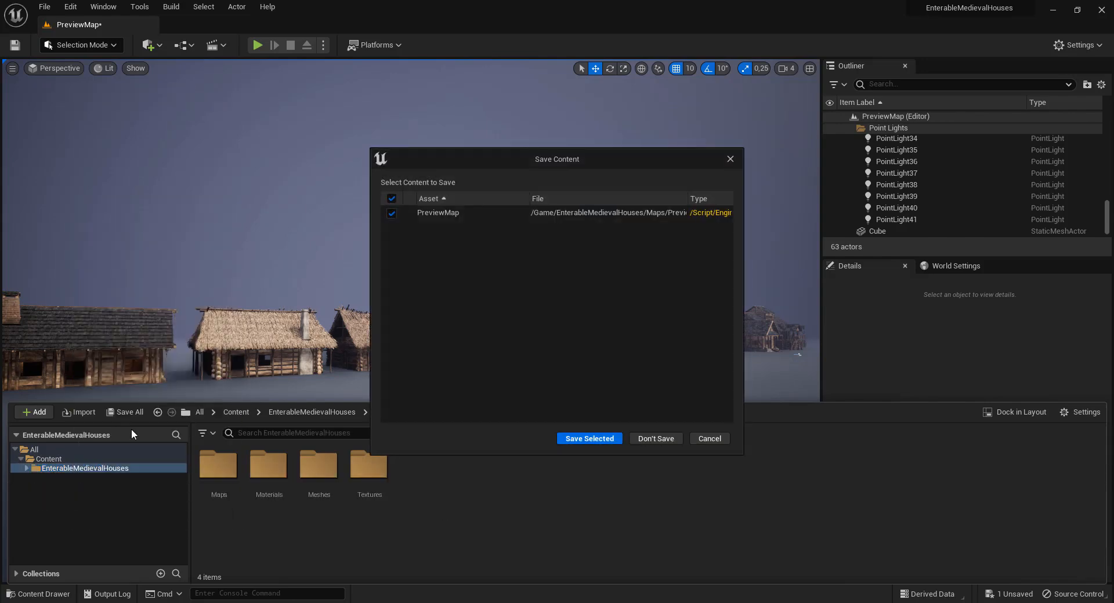
click(589, 438)
click(650, 448)
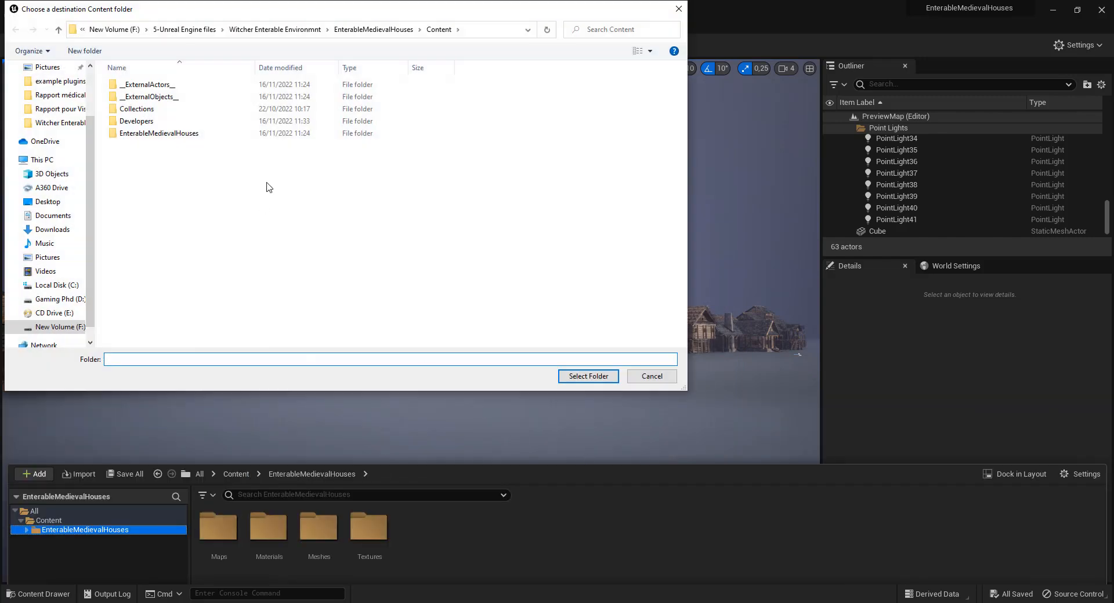
- Choose the Witcher_Village project's Content folder inside Witcher Enterable Environmnt as the migration destination
click(203, 30)
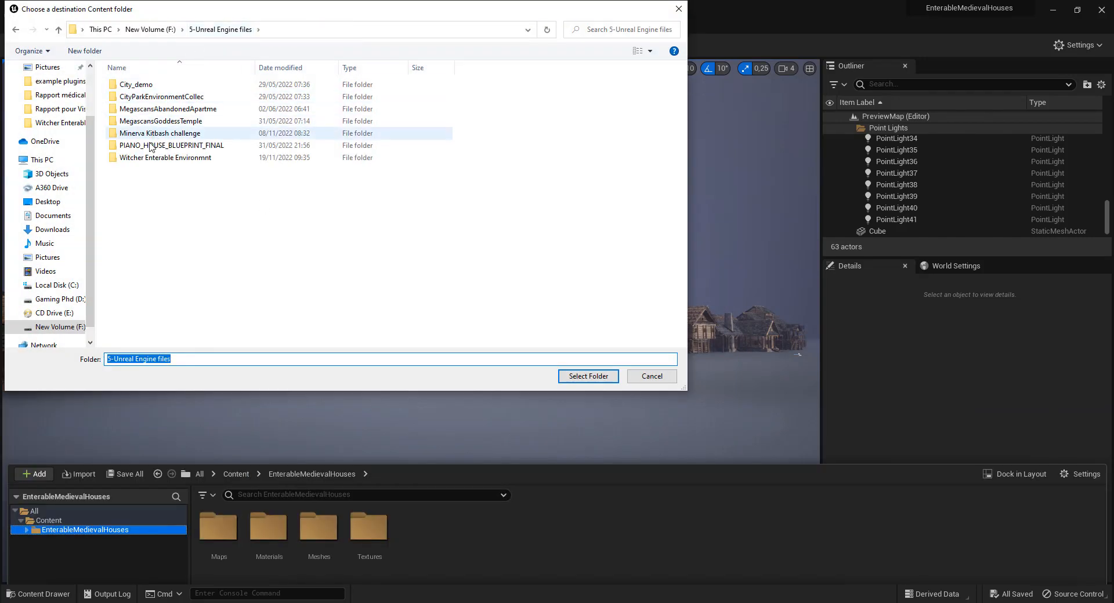
double_click(148, 158)
double_click(143, 108)
click(130, 96)
click(589, 376)
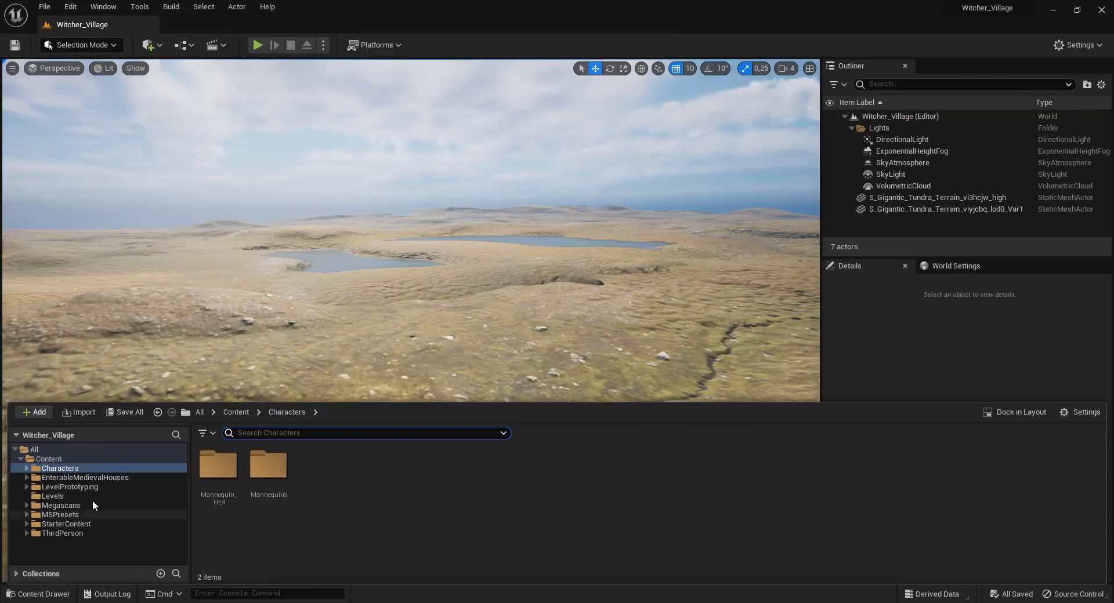
- Open the Houses mesh folder of EnterableMedievalHouses and place SM_house_001 on the tundra terrain
click(76, 478)
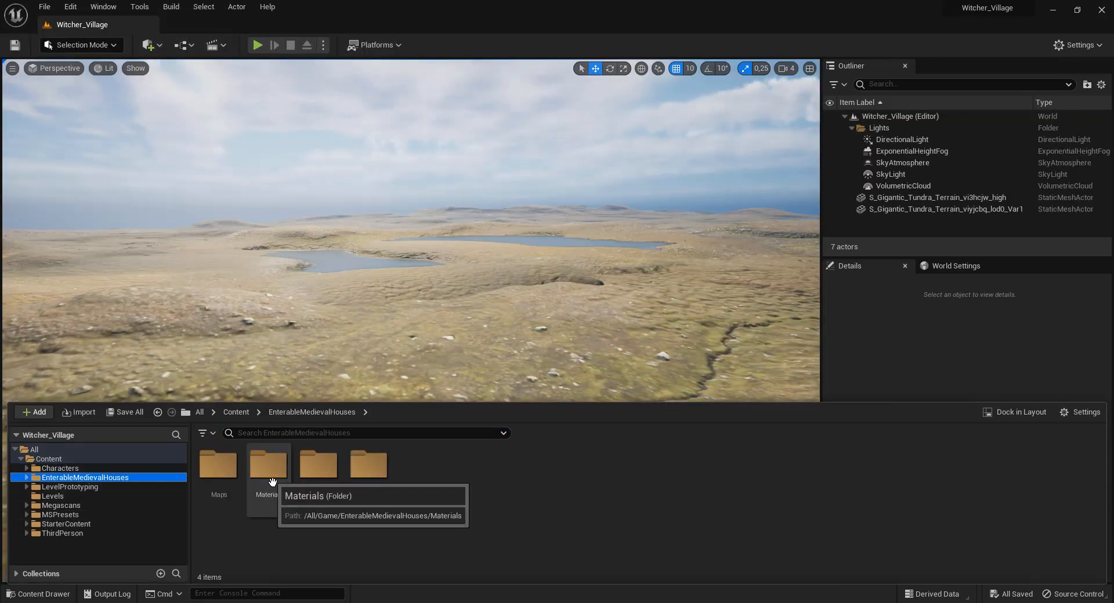
double_click(319, 470)
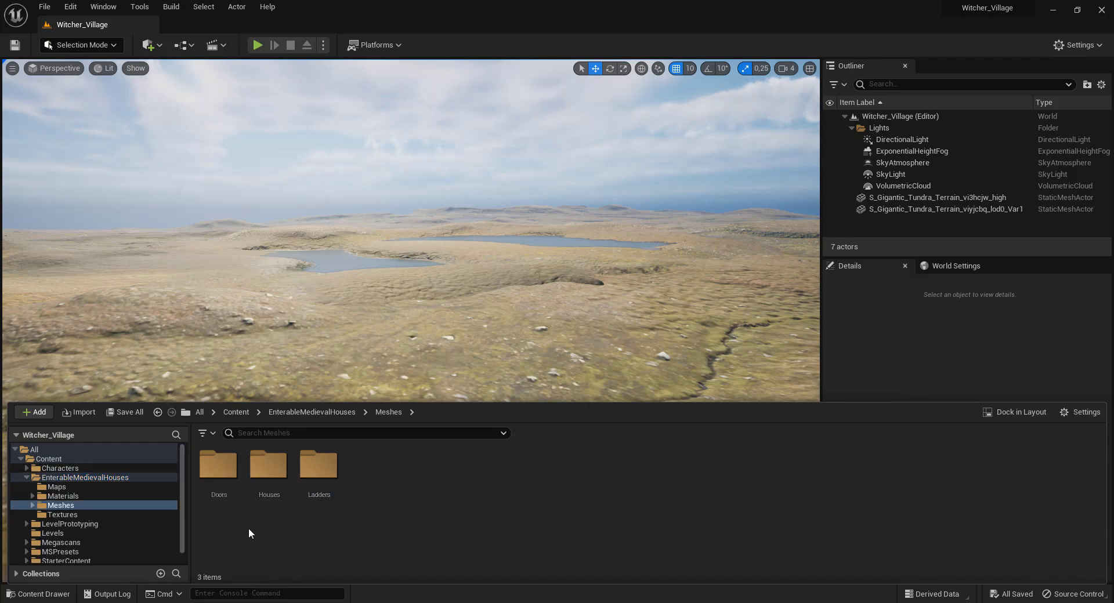
double_click(267, 473)
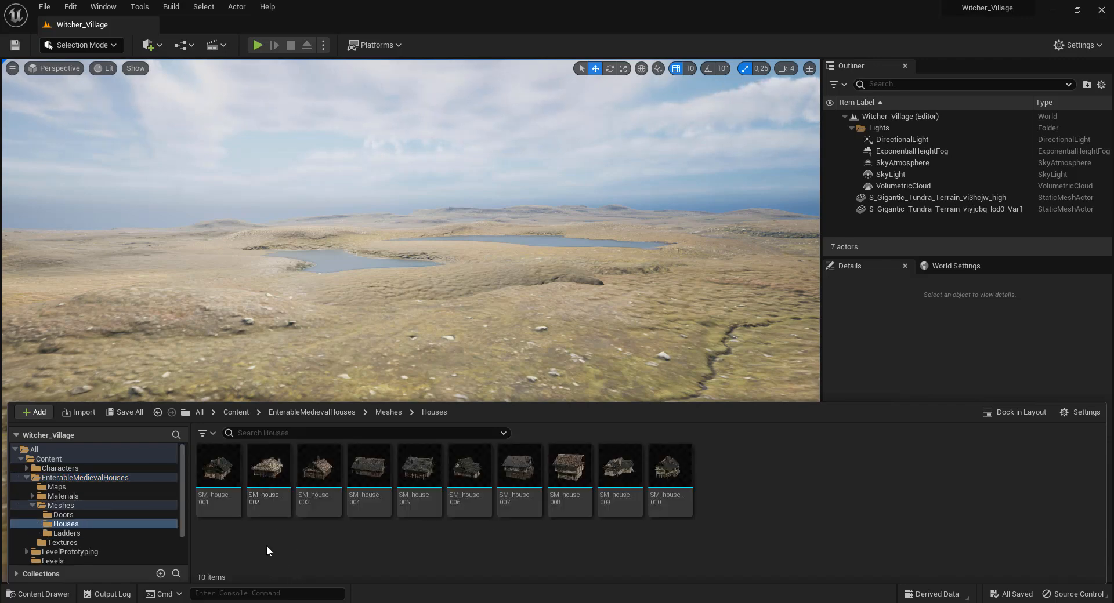
drag(218, 470, 479, 370)
mouse_move(478, 369)
right_down()
mouse_move(494, 408)
mouse_move(490, 354)
mouse_move(494, 374)
mouse_move(477, 374)
right_up()
key(w)
key(w)
key(s)
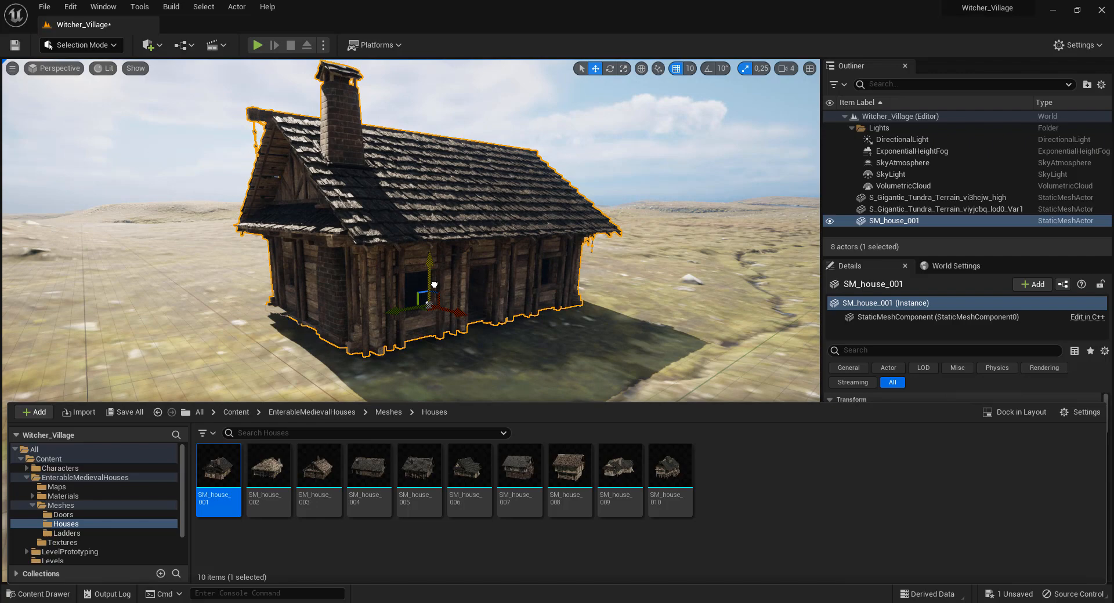
- Select the S_Gigantic_Tundra_Terrain_viyjcbq_lod0_Var1 terrain with the lakes behind the house and adjust its height
right_drag(477, 374, 1073, 369)
key(Escape)
key(a)
click(442, 266)
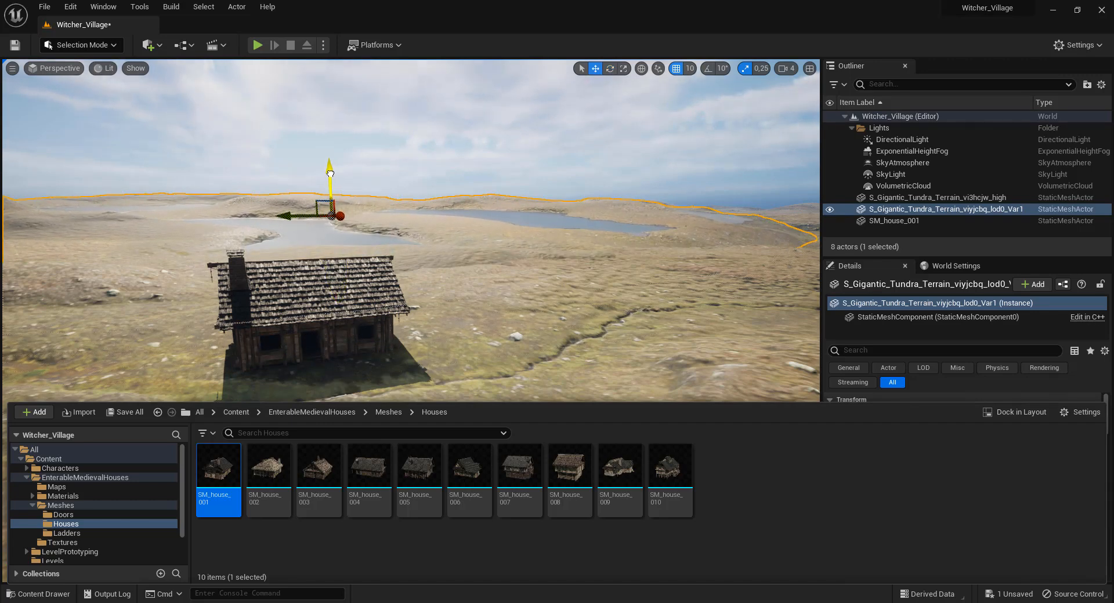
key(Escape)
- Rotate SM_house_001 by about -82 degrees around its vertical axis
mouse_move(420, 281)
right_down()
mouse_move(385, 269)
mouse_move(418, 290)
mouse_move(400, 305)
mouse_move(390, 250)
mouse_move(313, 242)
mouse_move(464, 246)
mouse_move(388, 231)
mouse_move(413, 284)
mouse_move(412, 272)
right_up()
click(406, 266)
key(e)
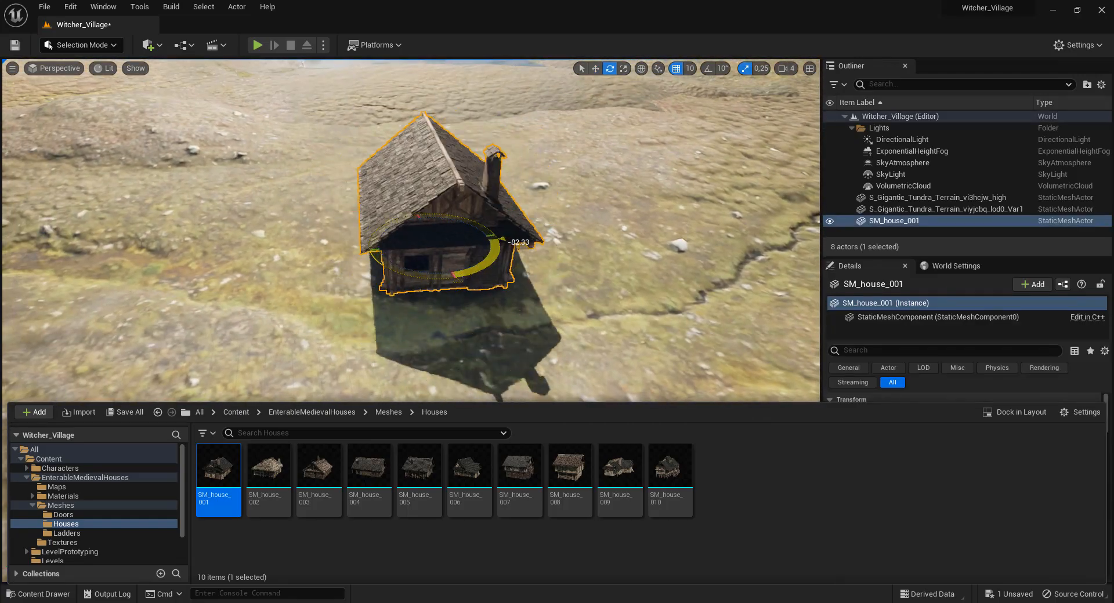
right_drag(359, 226, 358, 300)
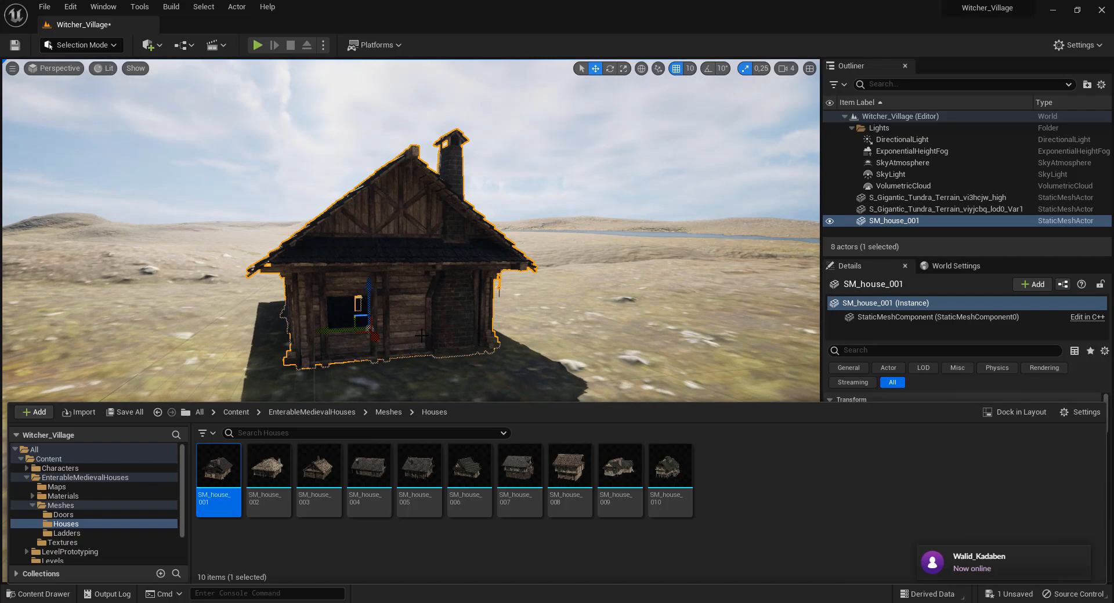
key(Escape)
- Tilt SM_house_001 and adjust its height so its base sits in the sloping ground
right_drag(422, 335, 423, 371)
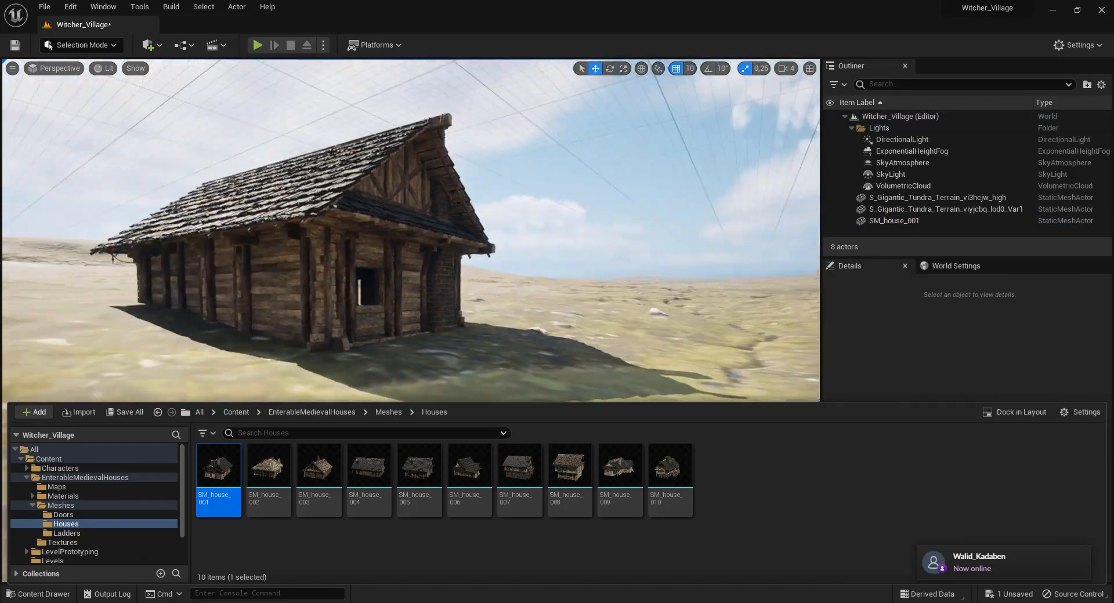
click(411, 304)
key(e)
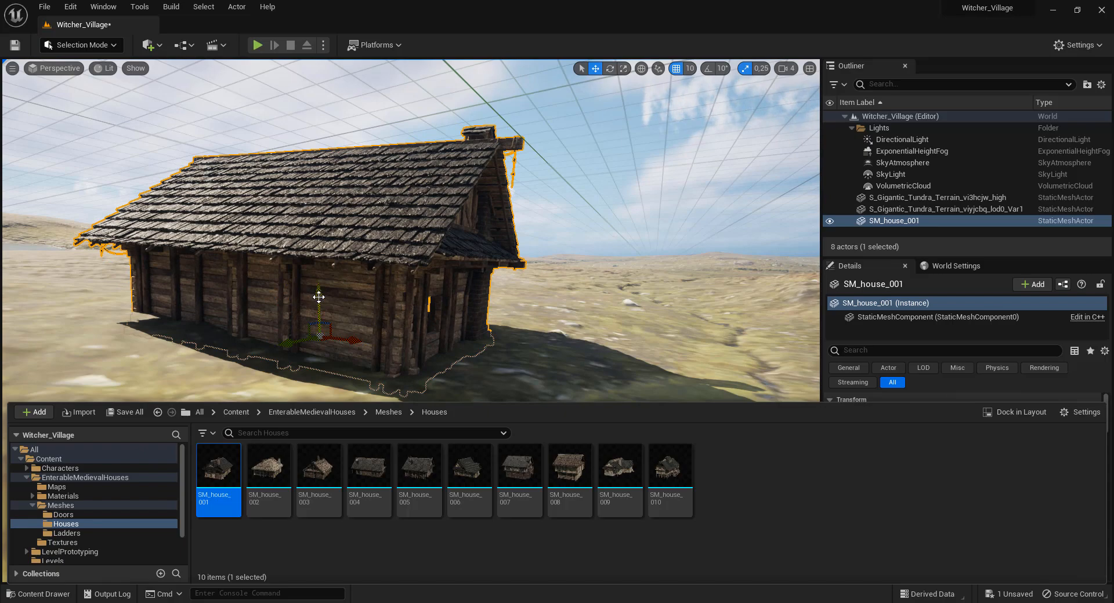
key(Escape)
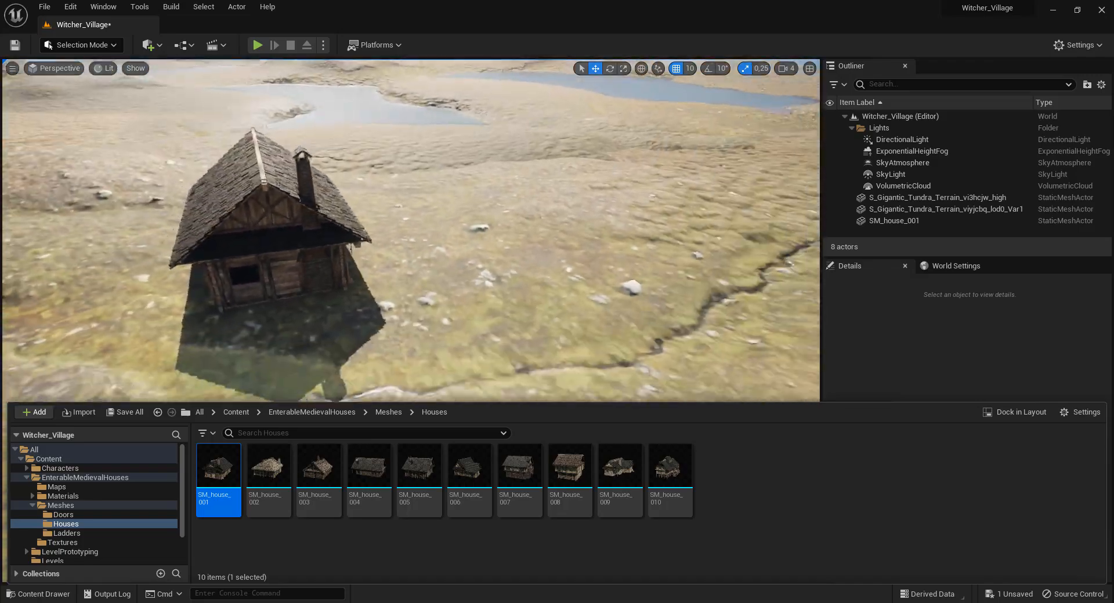
- Place SM_house_002 beside the first house and move it into position on the terrain
drag(269, 467, 481, 232)
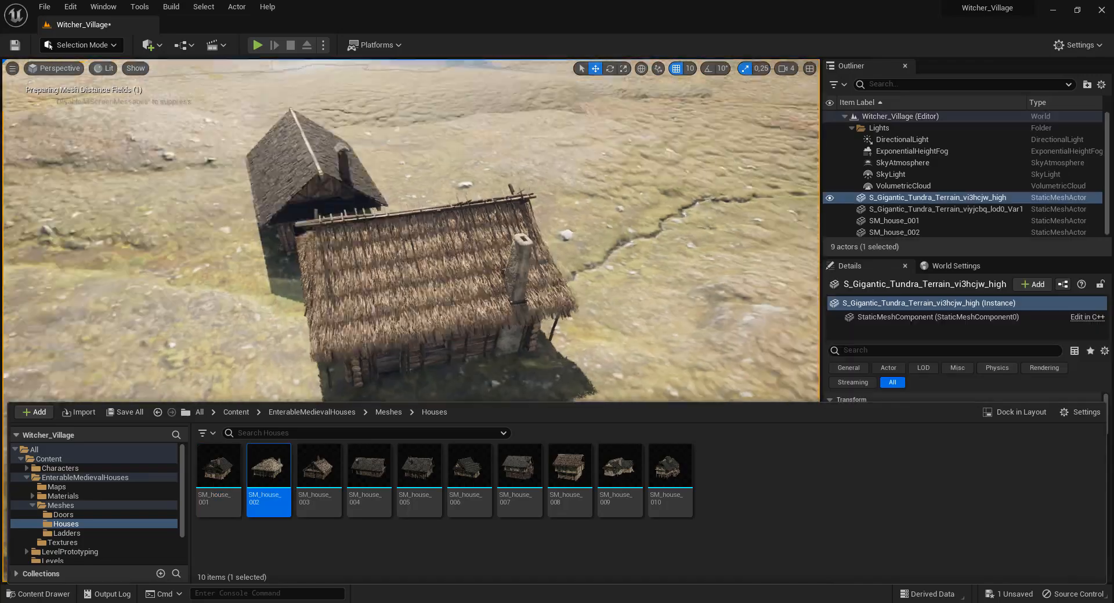
click(464, 261)
right_drag(507, 270, 464, 313)
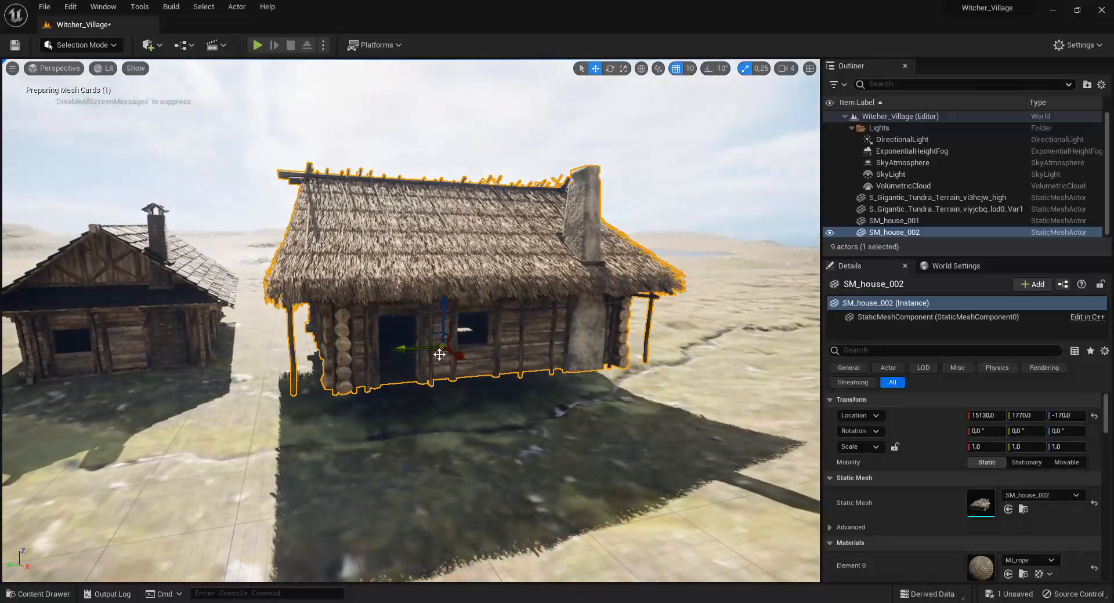
drag(442, 355, 460, 308)
- Tilt SM_house_002 by about -3 degrees to follow the slope of the ground
right_drag(460, 308, 499, 279)
key(e)
drag(449, 348, 457, 353)
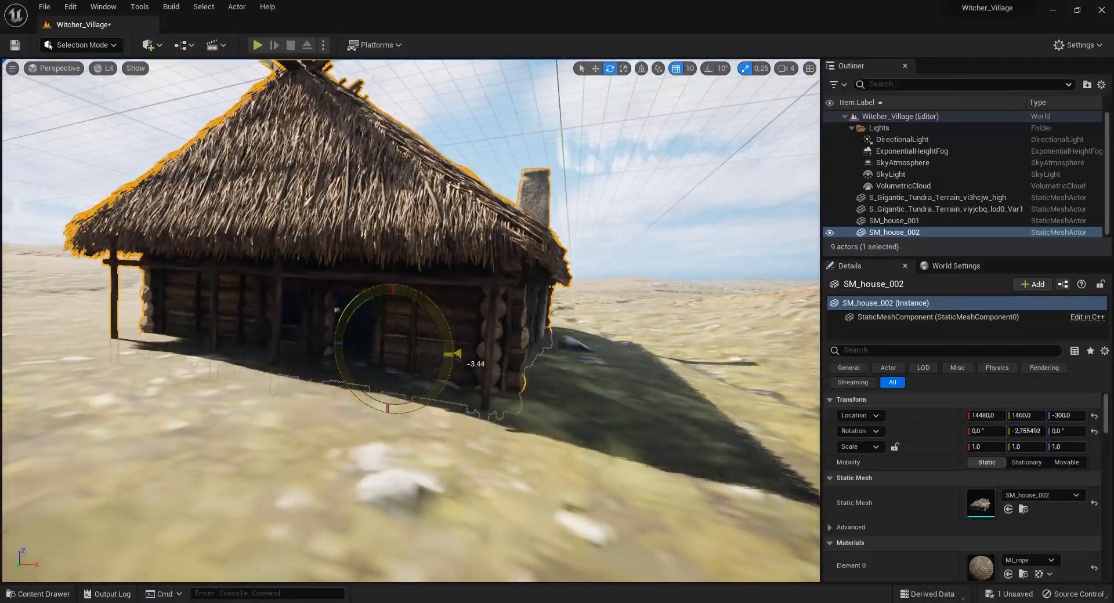
key(Escape)
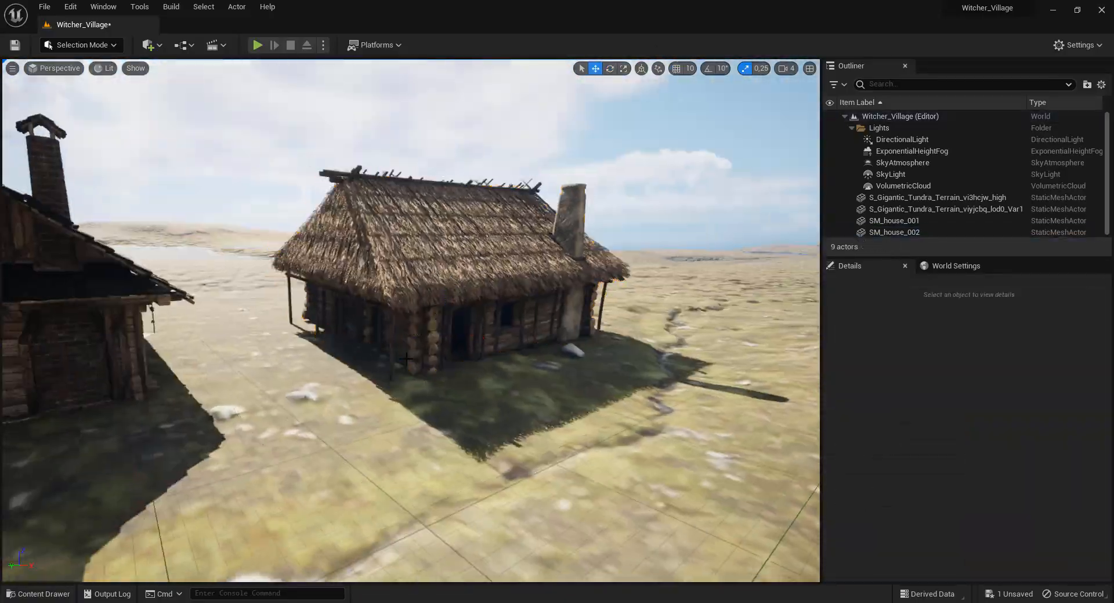
- Place SM_house_003 next to the thatched SM_house_002 and adjust its height on the ground
drag(333, 477, 589, 191)
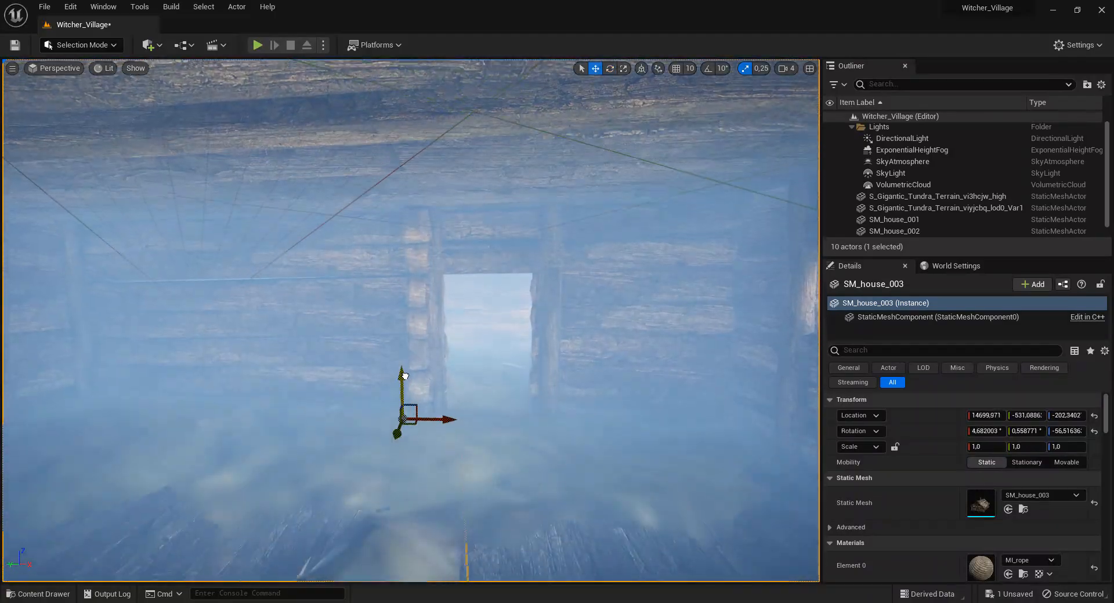
drag(404, 378, 405, 359)
key(Escape)
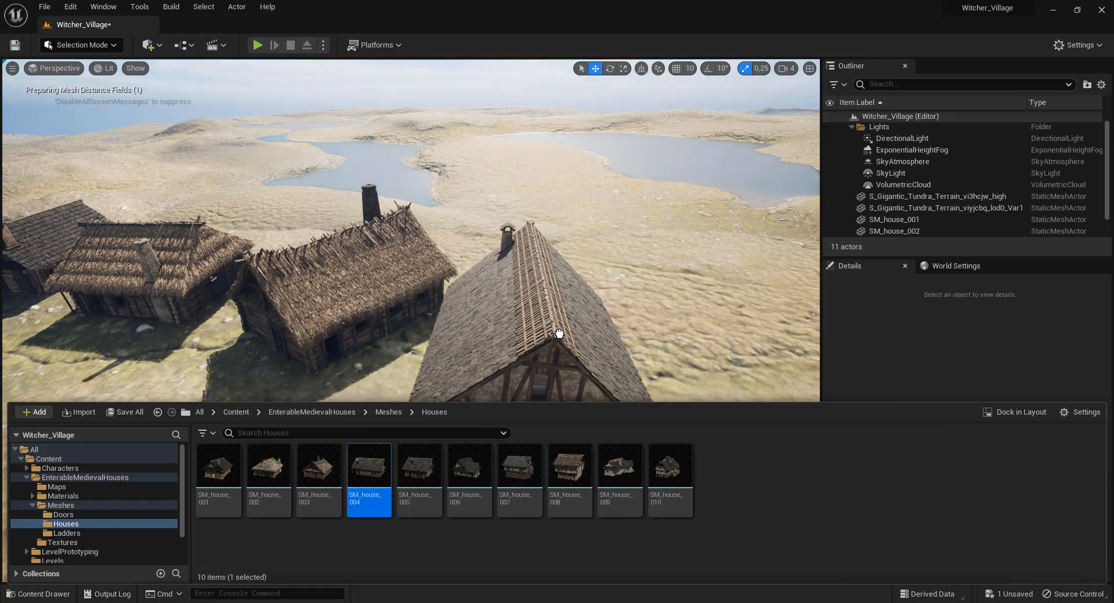
- Place SM_house_004 at the end of the row, tilt it about -2 degrees to match the slope and check the row
drag(369, 478, 423, 395)
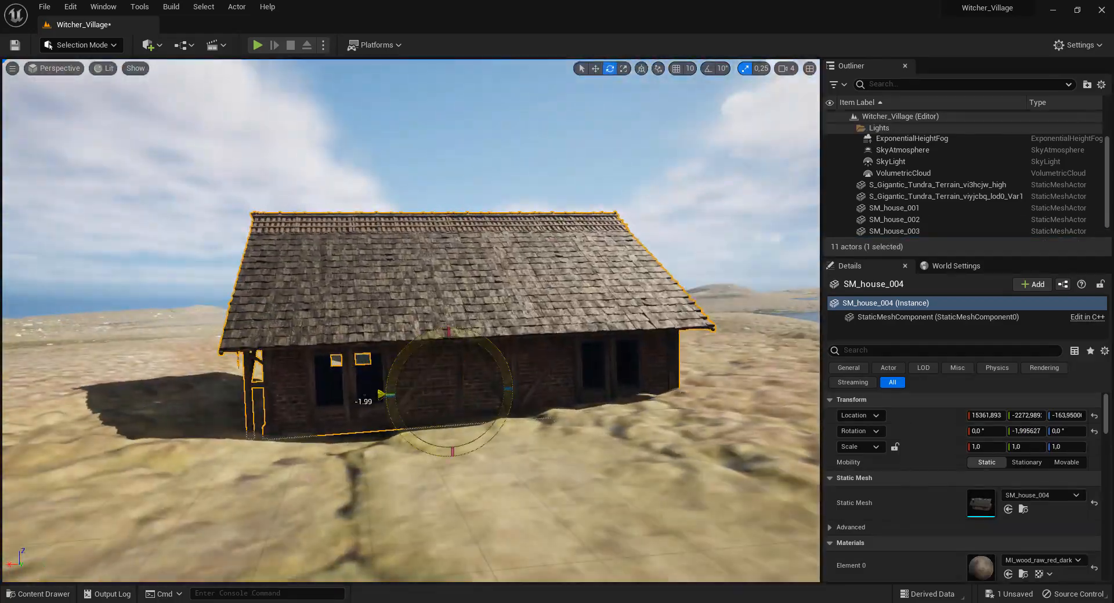
key(Escape)
mouse_move(398, 383)
right_down()
mouse_move(499, 383)
mouse_move(476, 371)
mouse_move(441, 395)
mouse_move(407, 383)
right_up()
drag(366, 329, 365, 328)
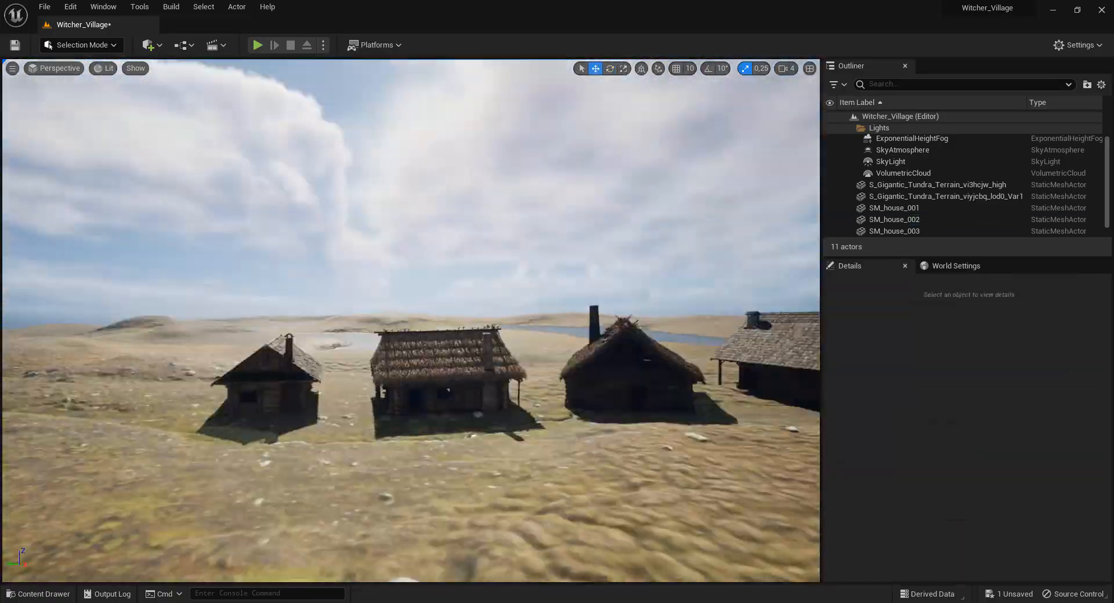
mouse_move(406, 319)
right_down()
mouse_move(441, 325)
mouse_move(417, 325)
right_up()
click(324, 266)
drag(406, 325, 404, 320)
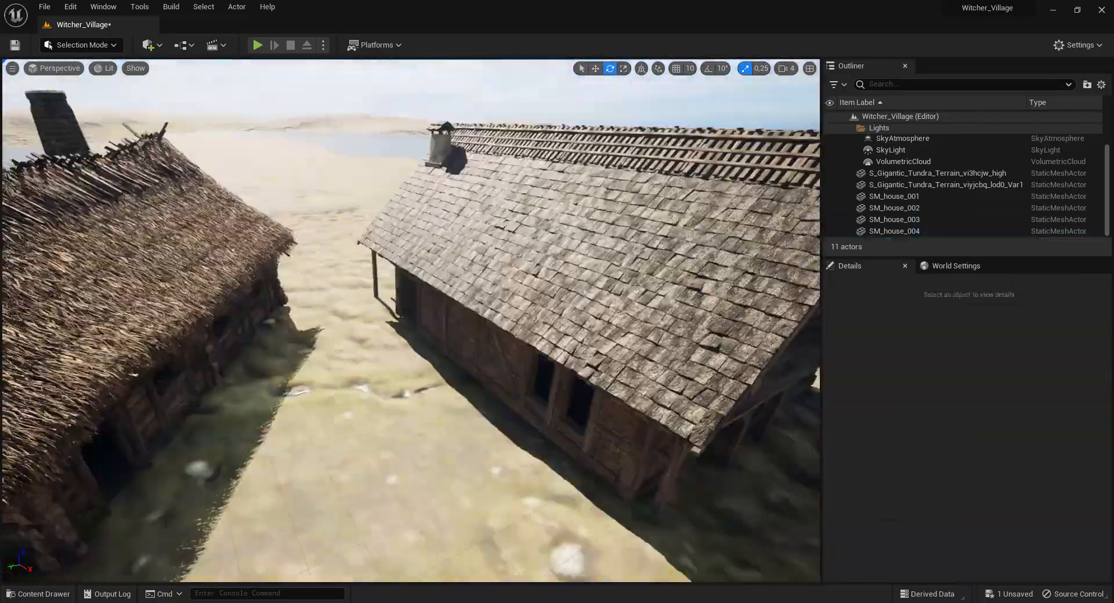
- Place SM_house_008 and SM_house_009 in the village, moving and rotating SM_house_009 into position beyond the fourth house
right_drag(372, 221, 380, 218)
key(ctrl+space)
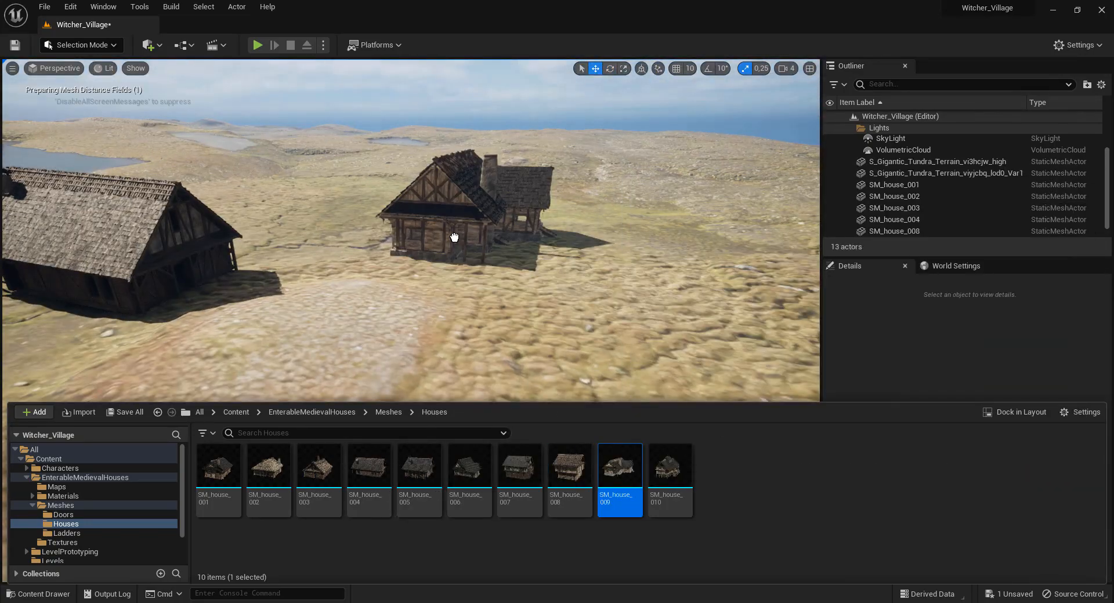
click(454, 237)
key(f)
drag(348, 233, 383, 233)
right_drag(447, 255, 490, 248)
drag(544, 241, 545, 246)
right_drag(544, 241, 568, 221)
key(Escape)
mouse_move(454, 358)
right_down()
mouse_move(406, 388)
mouse_move(441, 435)
mouse_move(481, 400)
mouse_move(472, 352)
right_up()
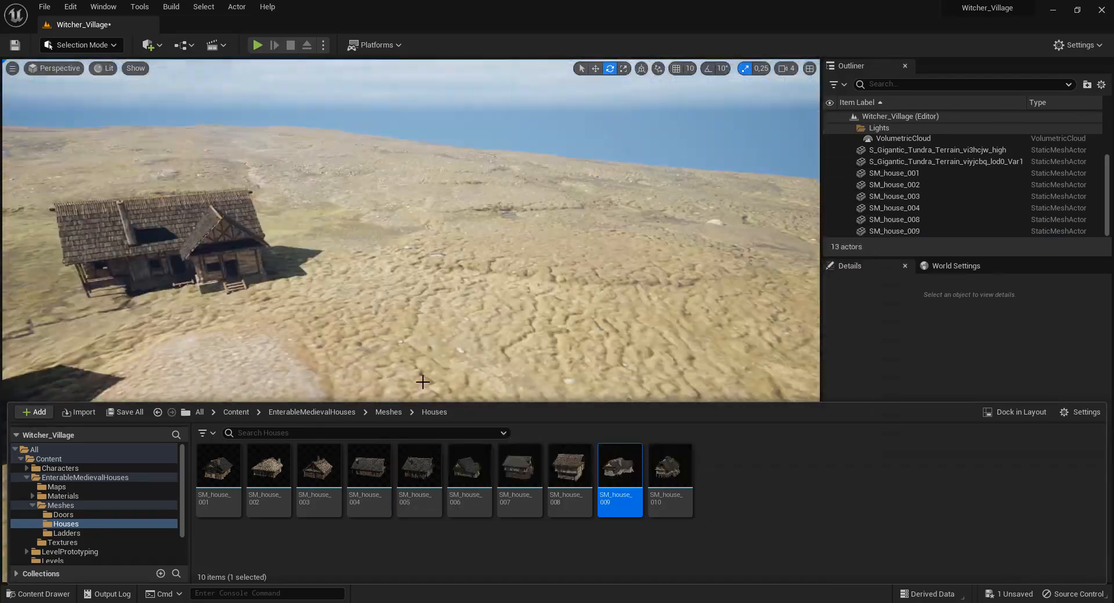
- Place SM_house_005 across from SM_house_009, then adjust its rotation and height on the ground
drag(532, 284, 496, 277)
right_drag(497, 277, 475, 238)
key(w)
drag(516, 279, 517, 262)
key(Escape)
right_drag(452, 250, 406, 313)
click(377, 261)
key(Escape)
- Switch to PureRef and load the board of Witcher village reference images
key(super)
text(pureref)
key(Return)
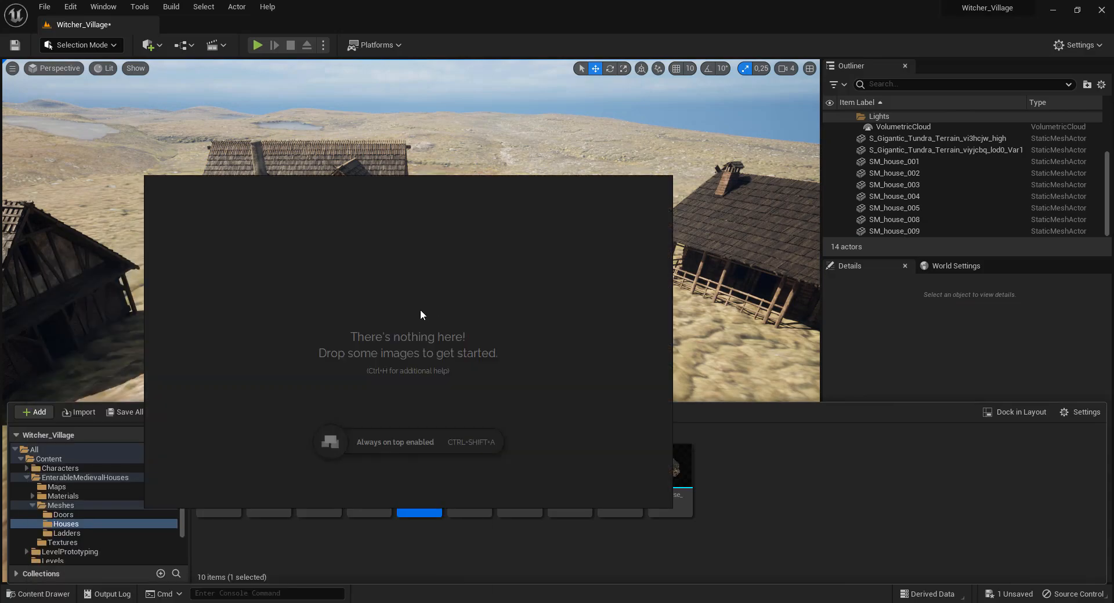
mouse_move(490, 539)
click(537, 540)
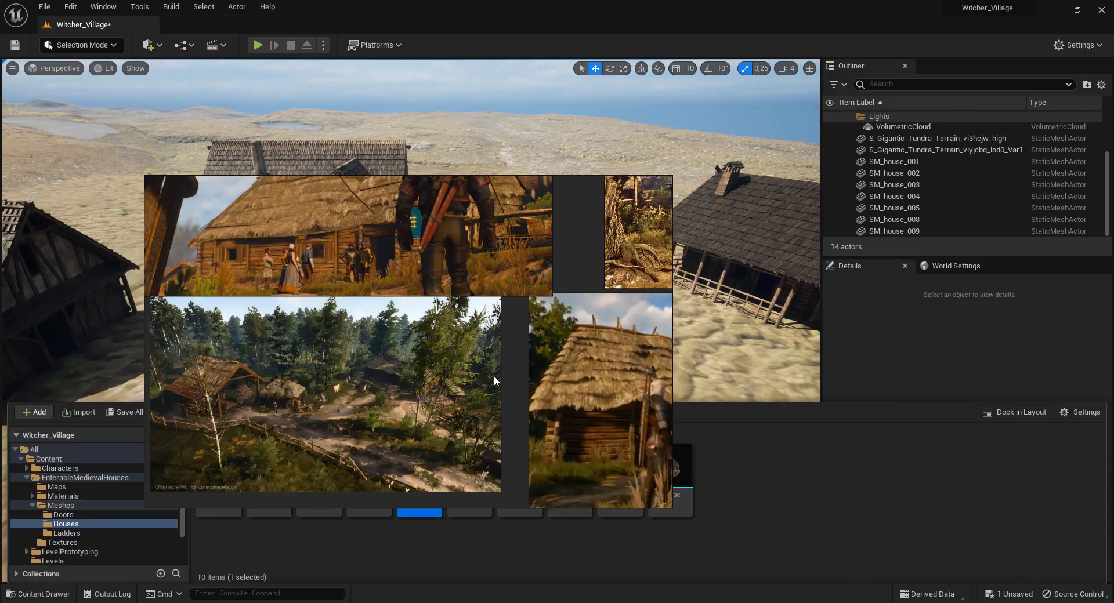
- Examine the Witcher reference images for village layout, house spacing and paths, then leave the reference board
scroll(493, 377, down, 4)
scroll(430, 290, up, 4)
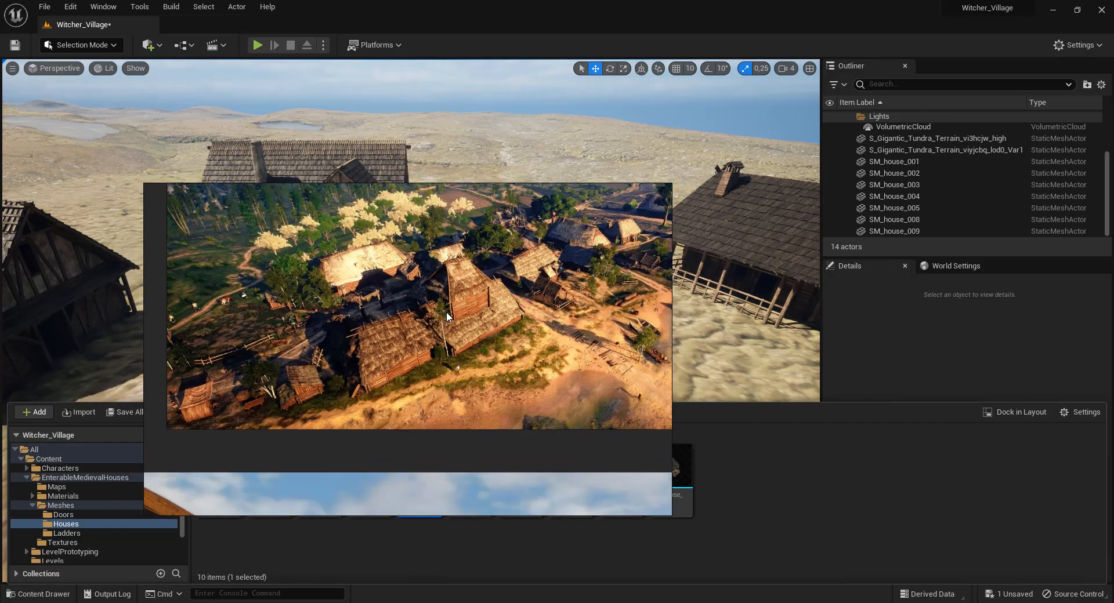
right_drag(464, 306, 418, 334)
scroll(501, 283, down, 3)
scroll(333, 314, up, 4)
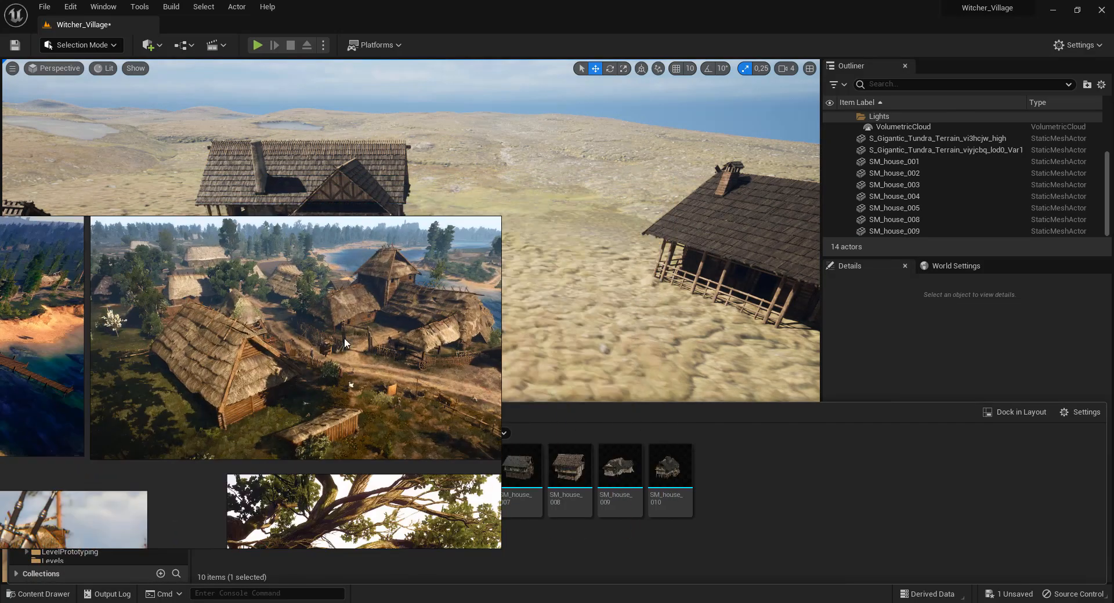
scroll(353, 368, down, 2)
scroll(263, 400, down, 2)
right_click(381, 304)
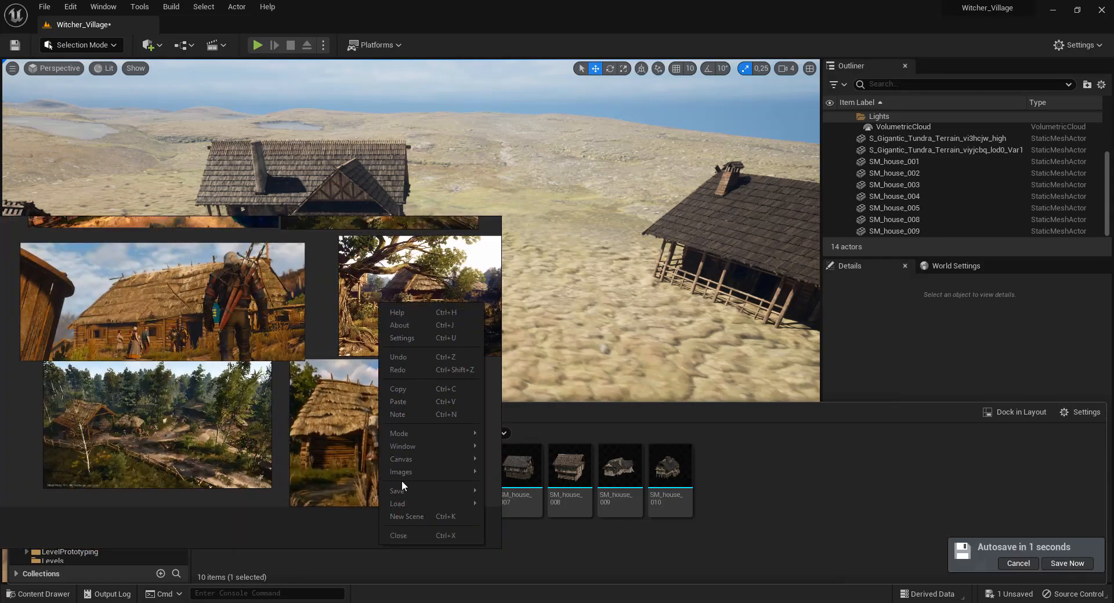
click(506, 459)
- Place SM_house_010 and SM_house_007 in the village and rotate and move them into position
click(670, 467)
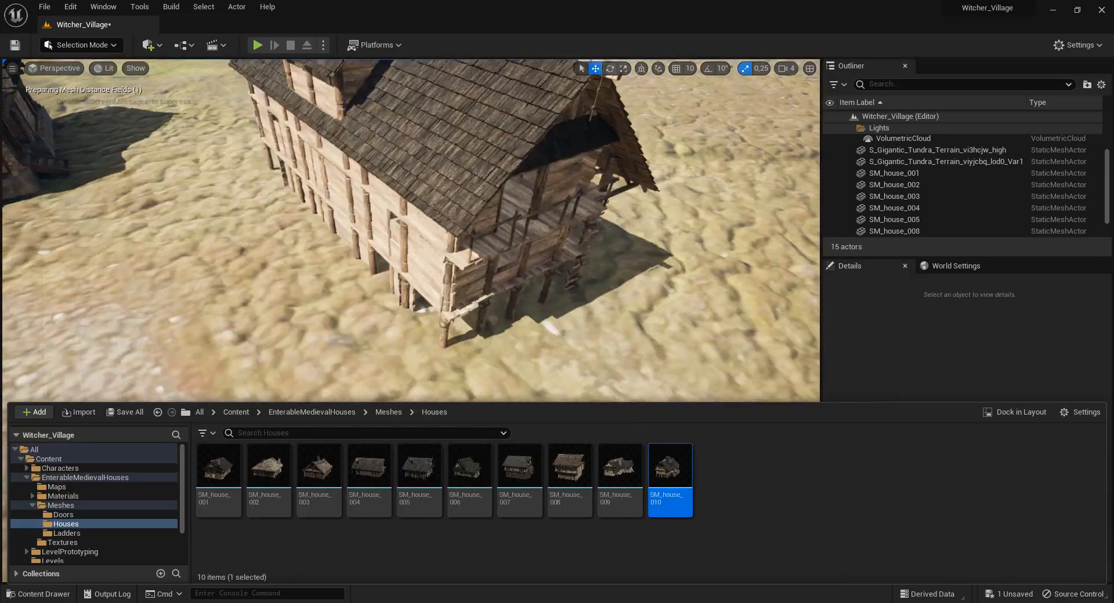
drag(671, 467, 348, 244)
key(e)
drag(410, 359, 383, 324)
right_drag(383, 325, 355, 342)
click(355, 342)
key(w)
drag(355, 342, 207, 280)
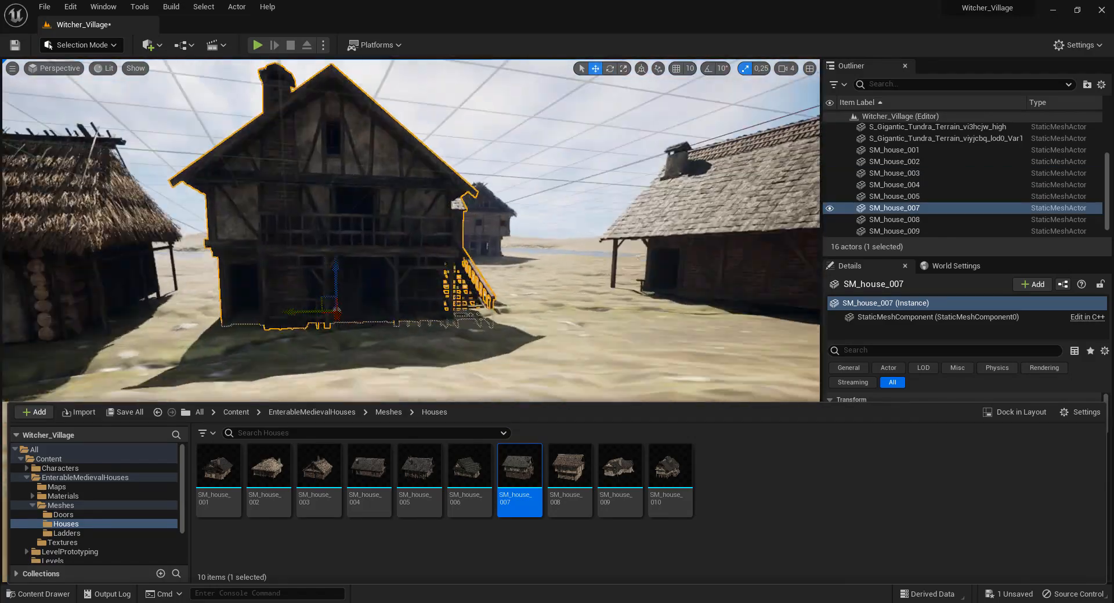
key(Escape)
- Move SM_house_003 next to the open-porch SM_house_005 and rotate it by about 6 degrees
right_drag(372, 271, 548, 359)
click(550, 201)
right_drag(553, 244, 516, 203)
drag(522, 235, 522, 134)
key(e)
drag(406, 297, 452, 301)
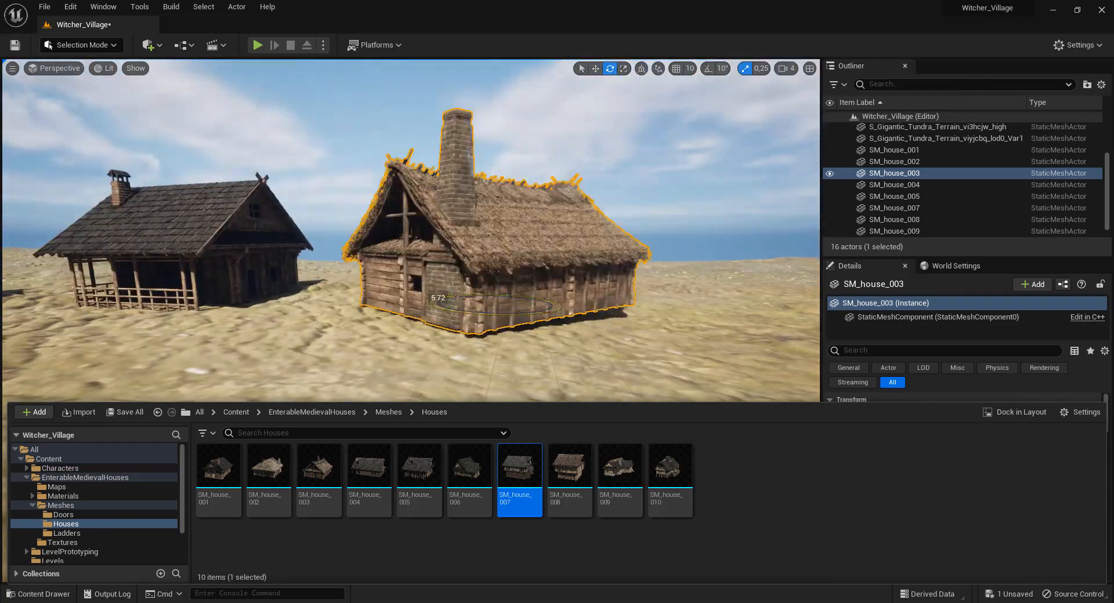
- Complete the ring of buildings around the open ground with two more house copies and save the level
right_drag(556, 279, 464, 281)
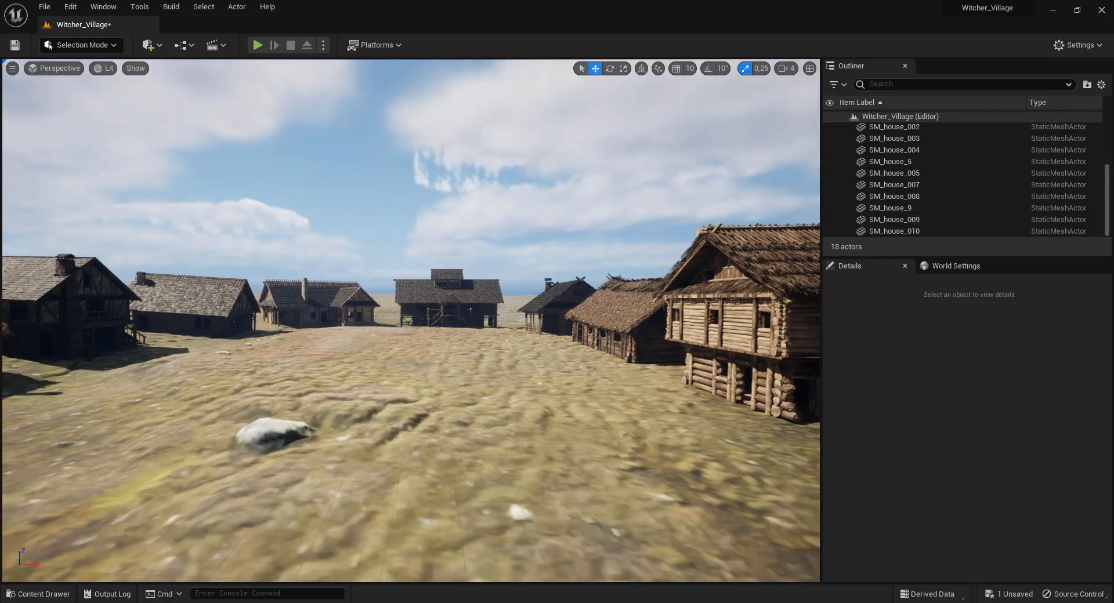
right_drag(354, 360, 355, 400)
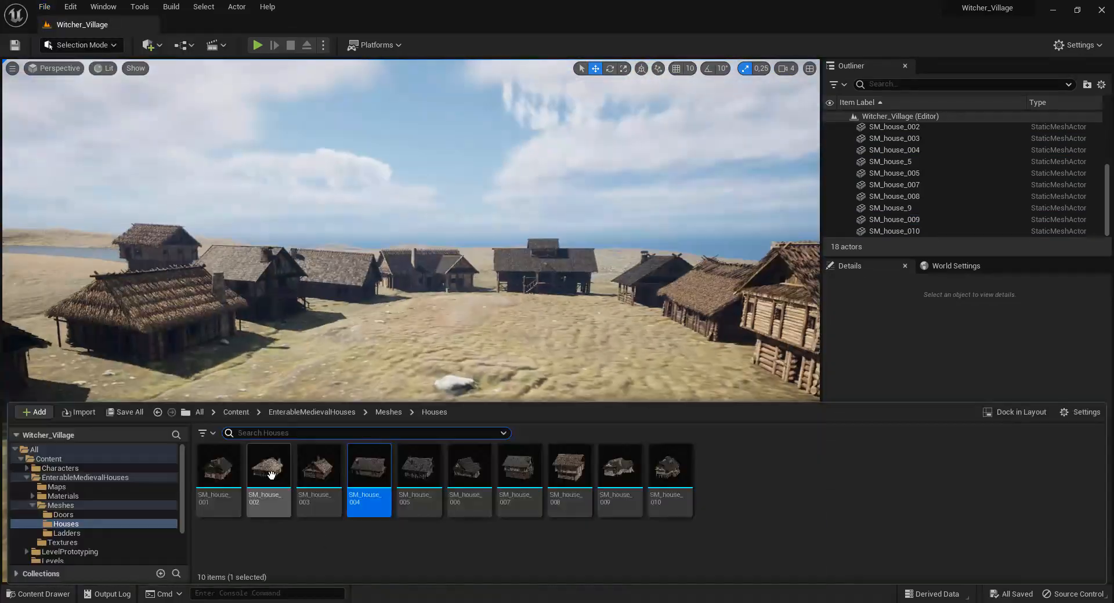
- Add Megascans 3D props near the front houses, including a campfire, a chopped wood pile and a dirty wooden table
click(35, 506)
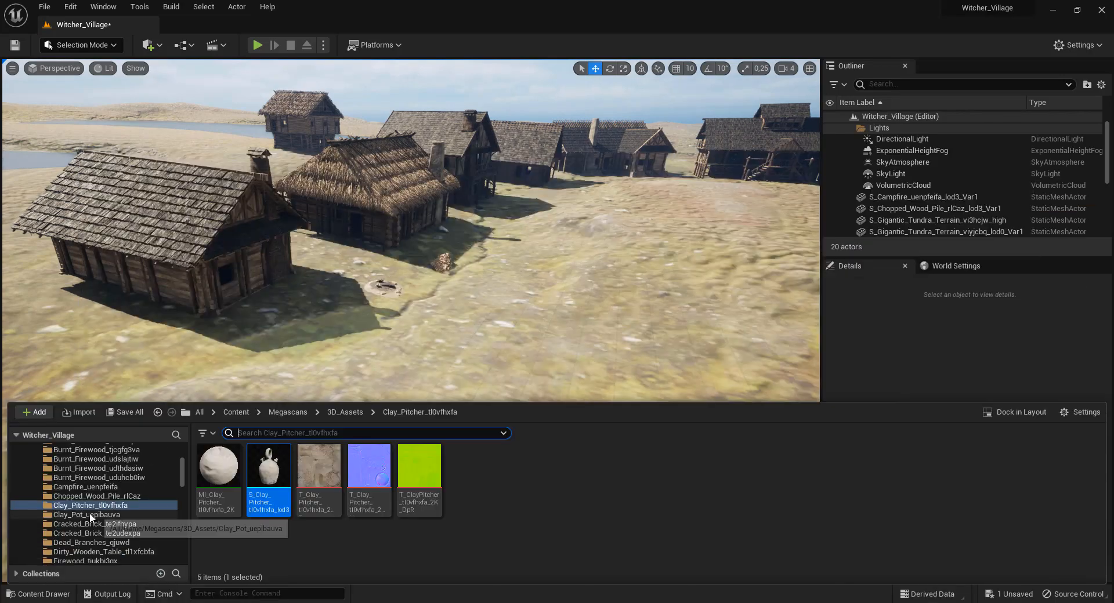
double_click(267, 467)
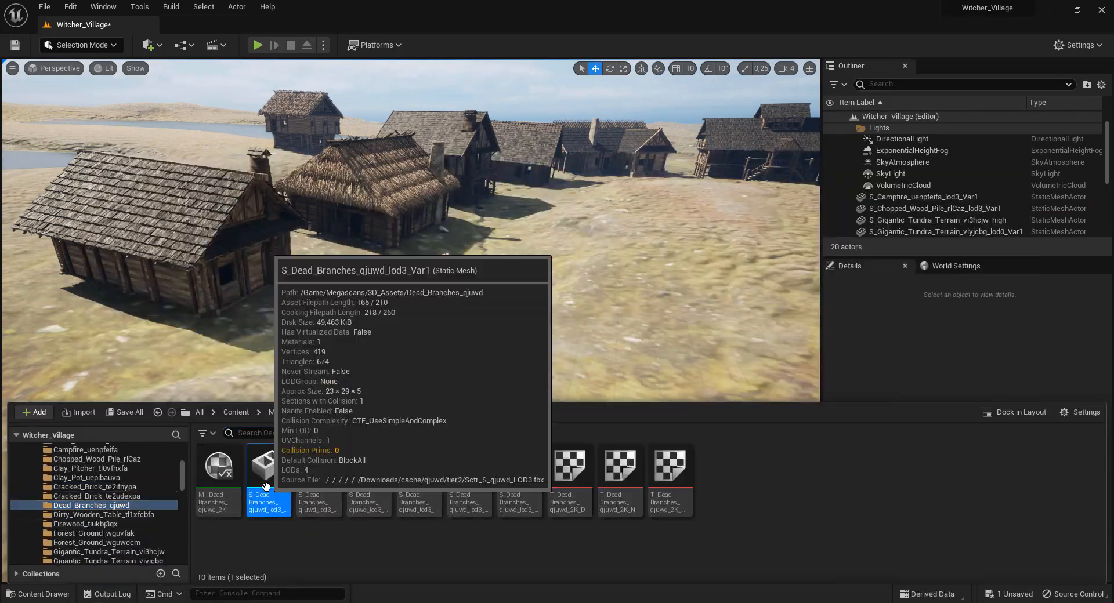
double_click(273, 499)
click(1021, 162)
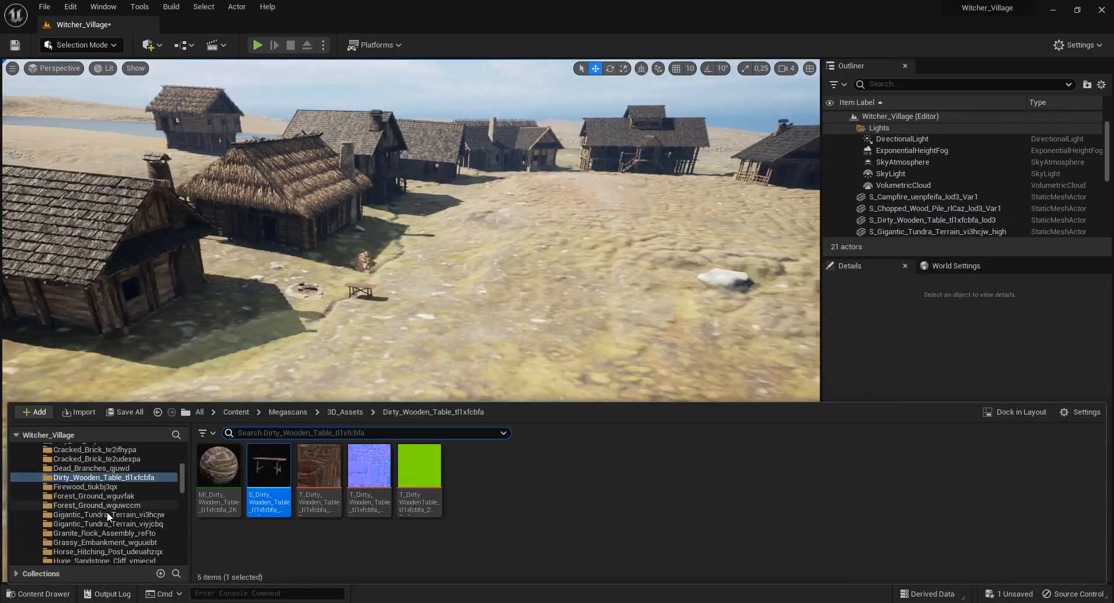
double_click(266, 470)
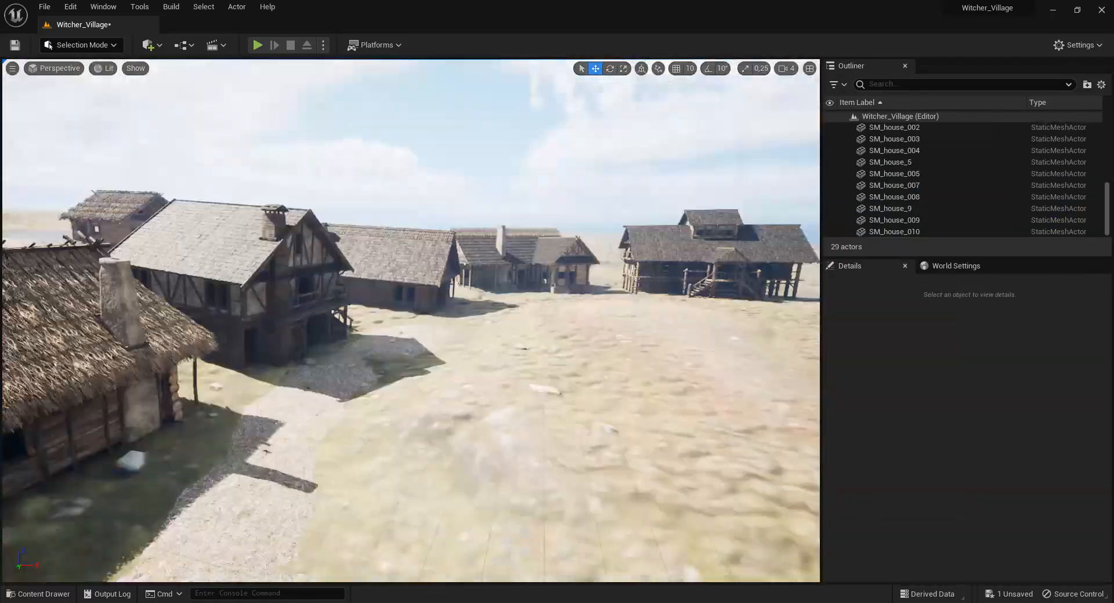
- Add a Post Process Volume to the level, make it unbound and adjust its exposure settings
click(148, 45)
mouse_move(199, 116)
click(318, 117)
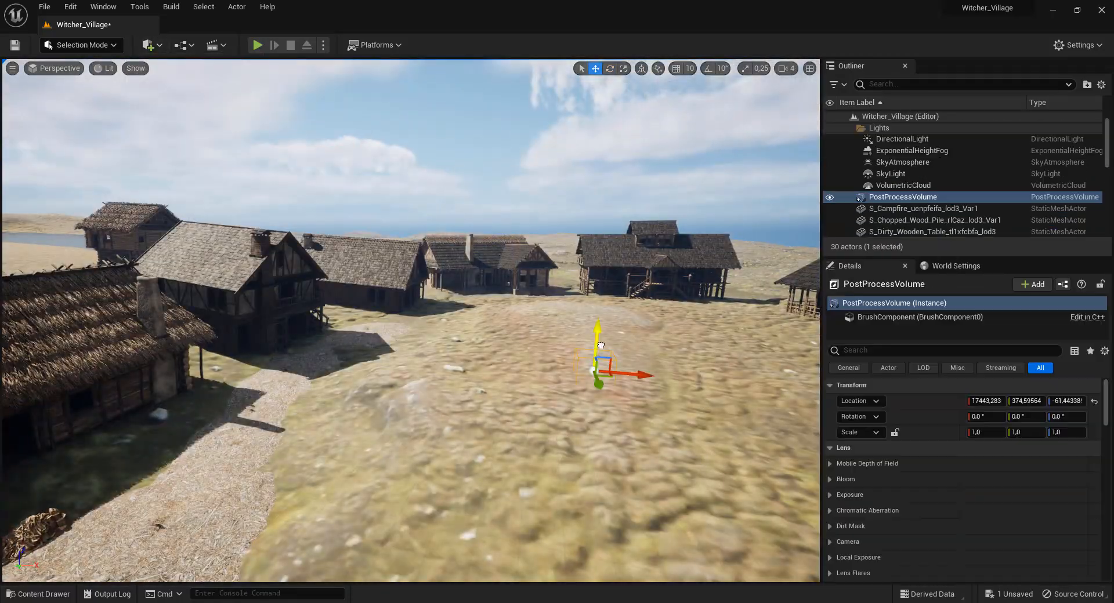
text(unb)
click(971, 401)
click(835, 350)
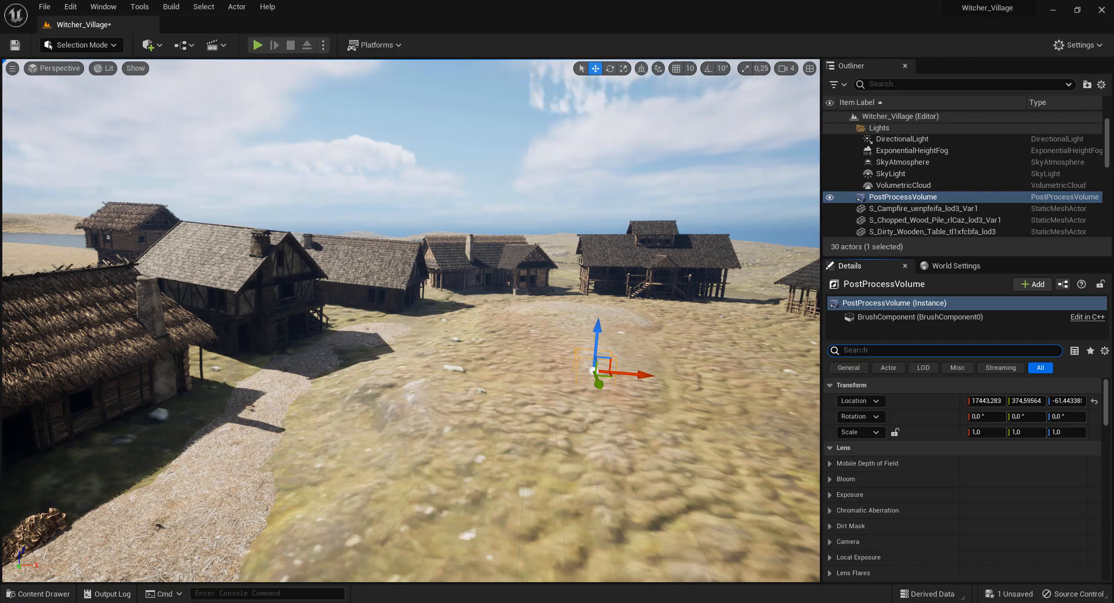
click(849, 417)
click(849, 531)
scroll(870, 523, down, 1)
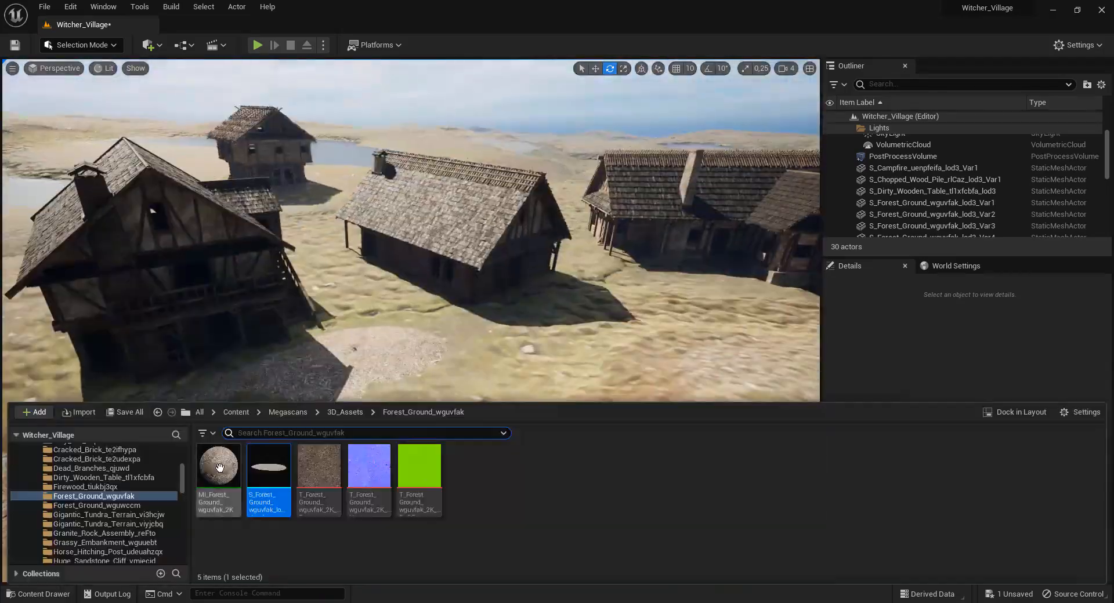
- Place a Forest_Ground_wguwccm patch in front of the timber-framed house's entrance and move it into position
click(271, 480)
double_click(272, 481)
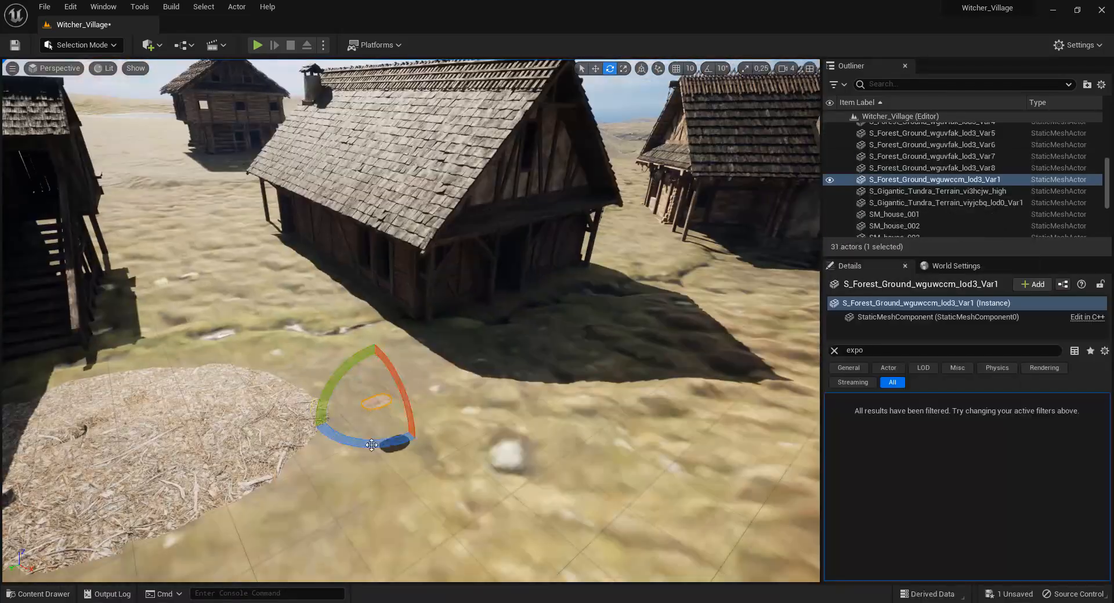
key(e)
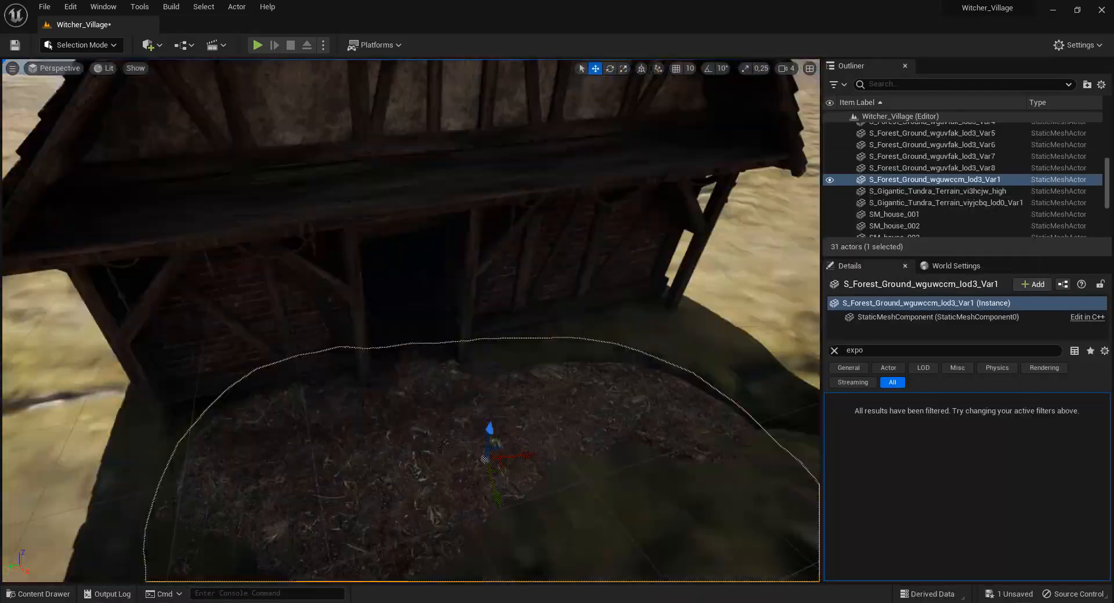
drag(493, 353, 499, 360)
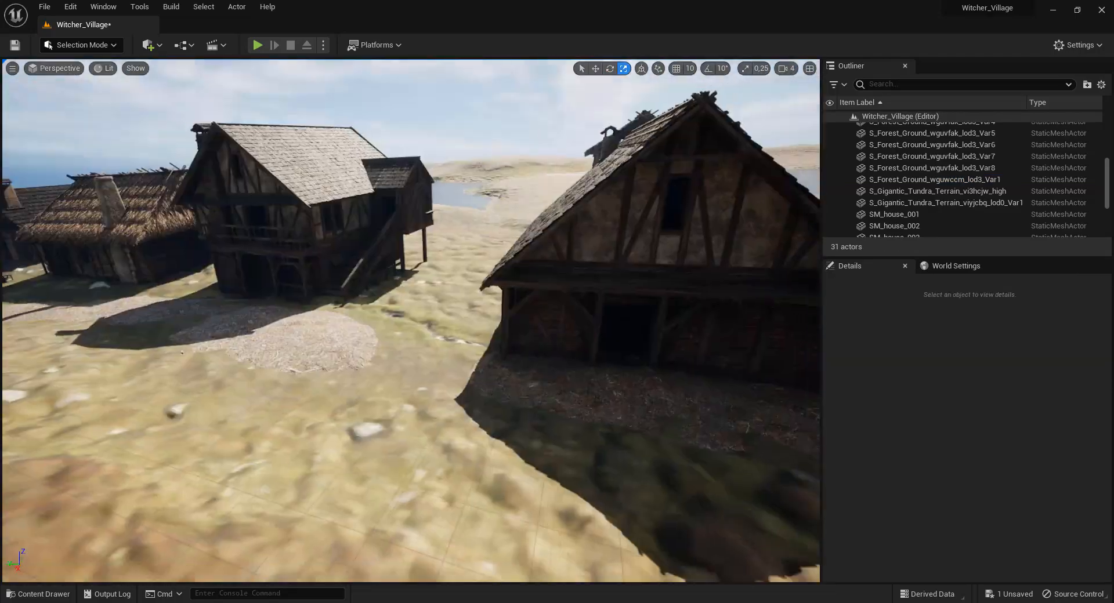
key(e)
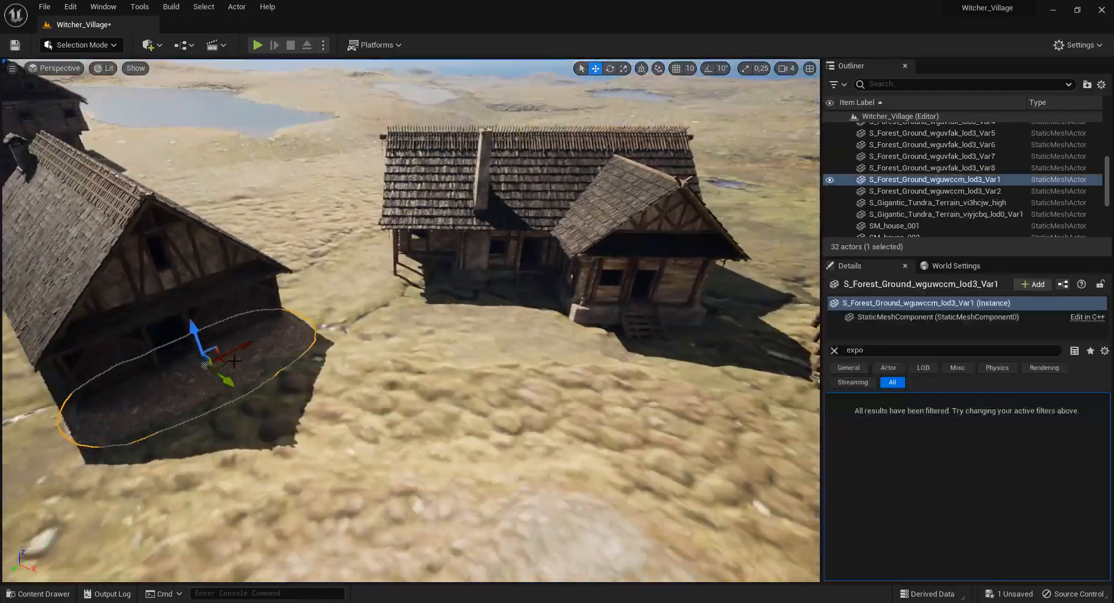
- Add more Forest_Ground_wguwccm patches in front of the house with the gabled porch and the large house with wooden stairs
key(e)
drag(477, 358, 458, 298)
key(w)
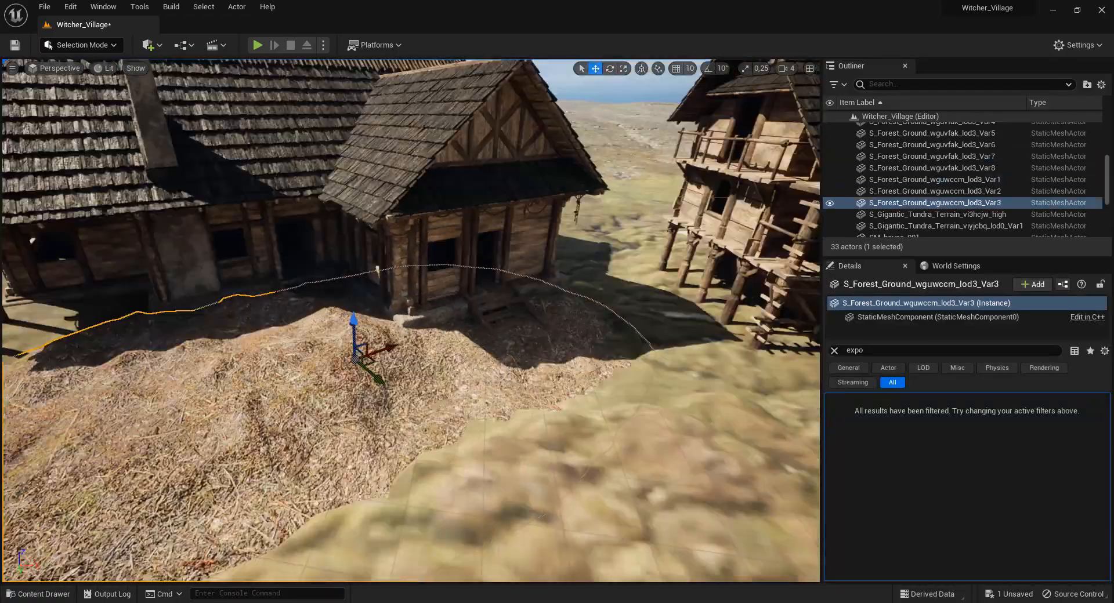
key(Escape)
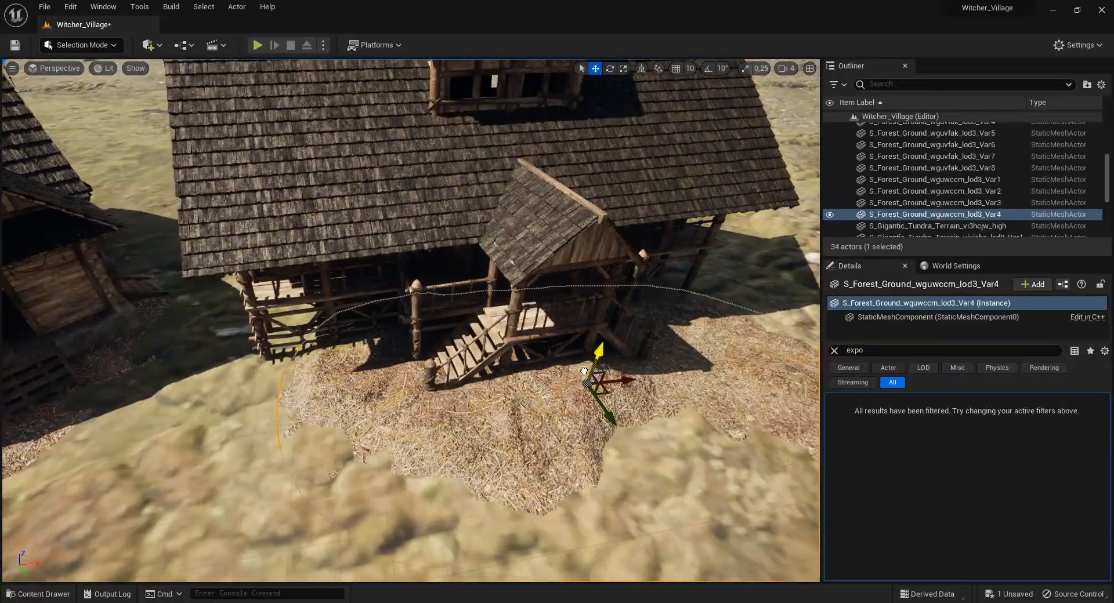
key(Escape)
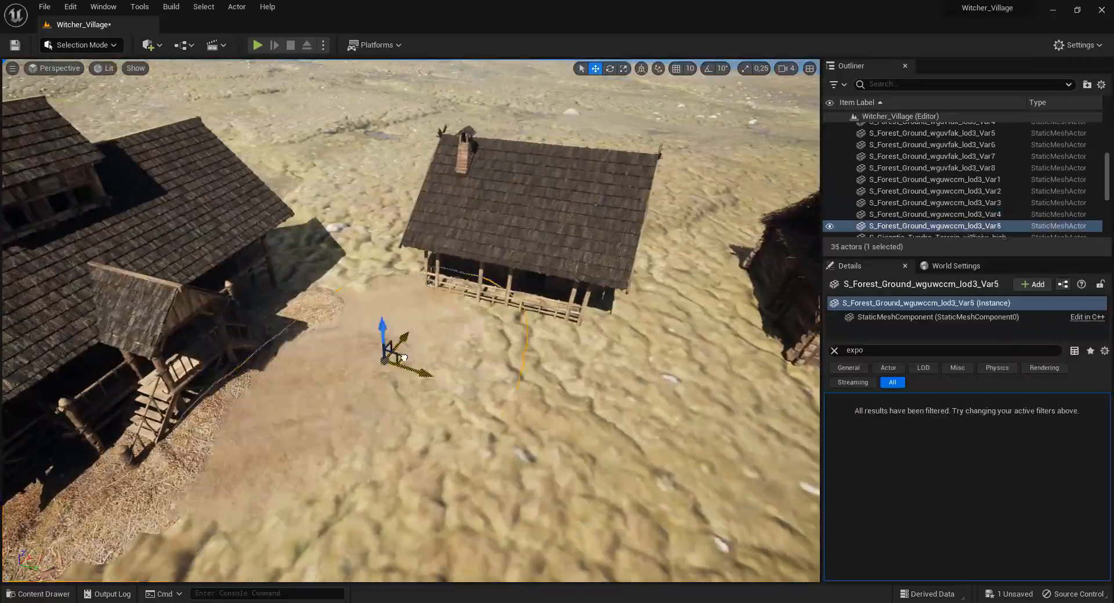
- Place Forest_Ground_wguwccm patches at the railed porch house, the thatched house and the brick-walled house, rotating and moving them into position
right_drag(405, 331, 405, 331)
key(e)
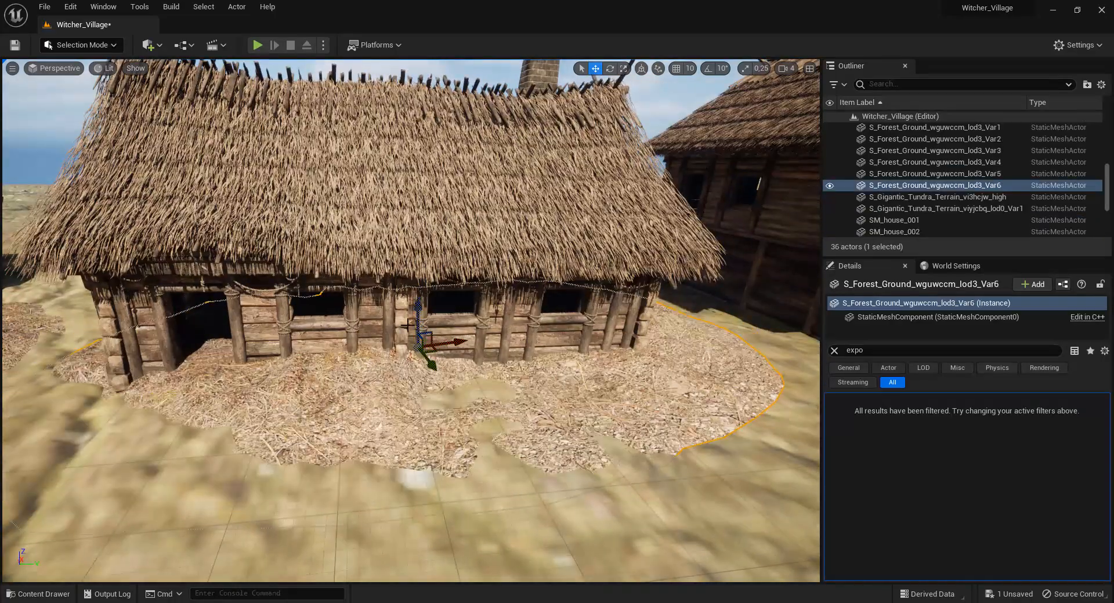
key(e)
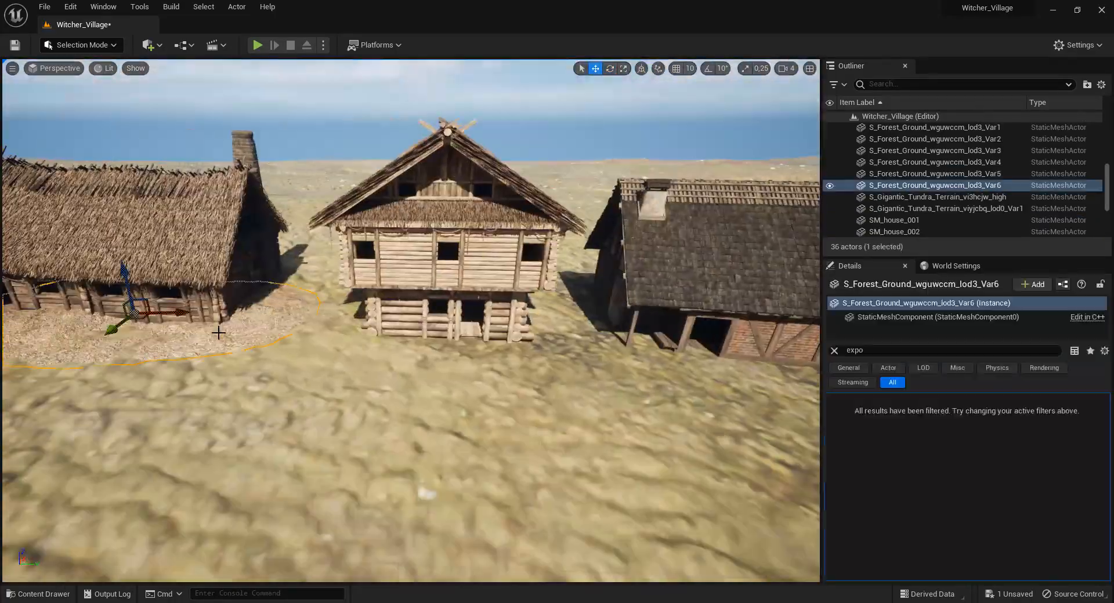
key(w)
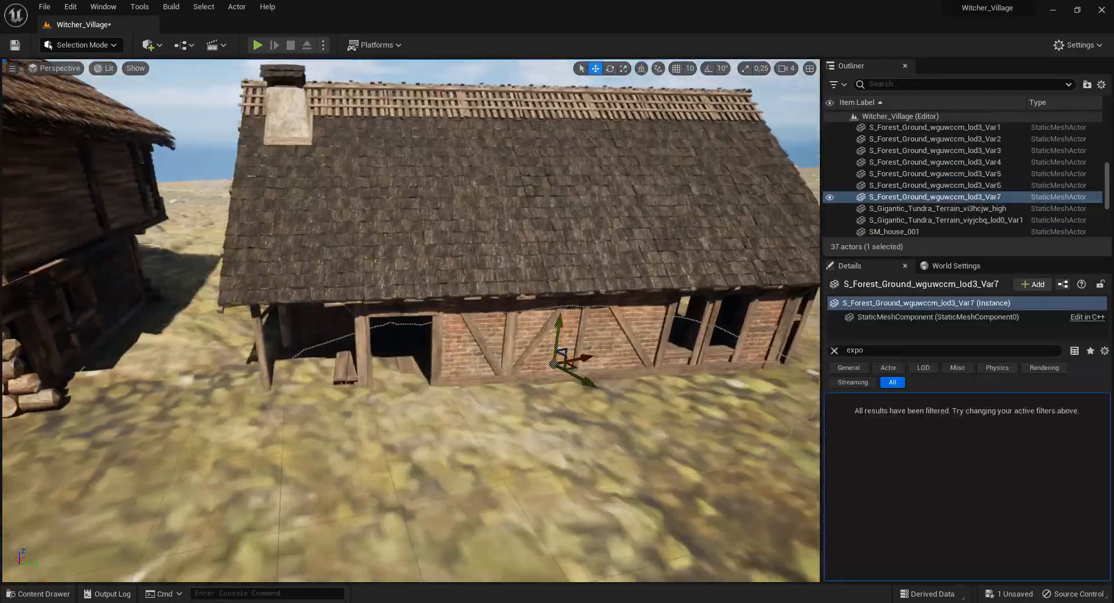
key(e)
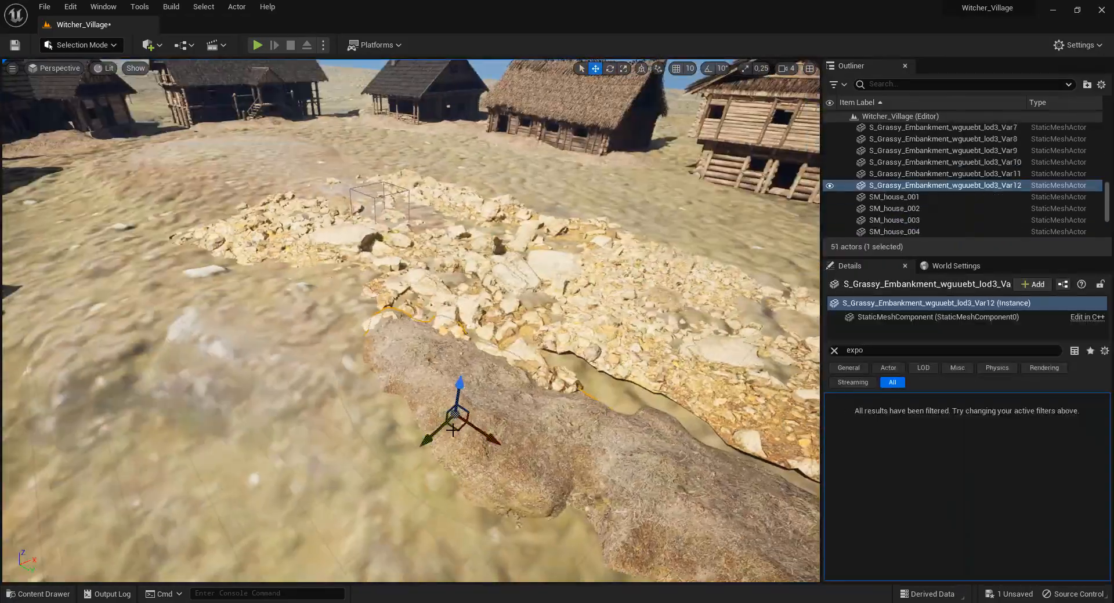
- Extend the Grassy_Embankment row along the rocky stream bed with two duplicates, rotating and scaling them to fit
key(w)
alt+drag(441, 392, 447, 413)
key(e)
mouse_move(447, 413)
right_down()
mouse_move(505, 378)
mouse_move(440, 400)
right_up()
key(w)
alt+drag(418, 427, 325, 406)
key(r)
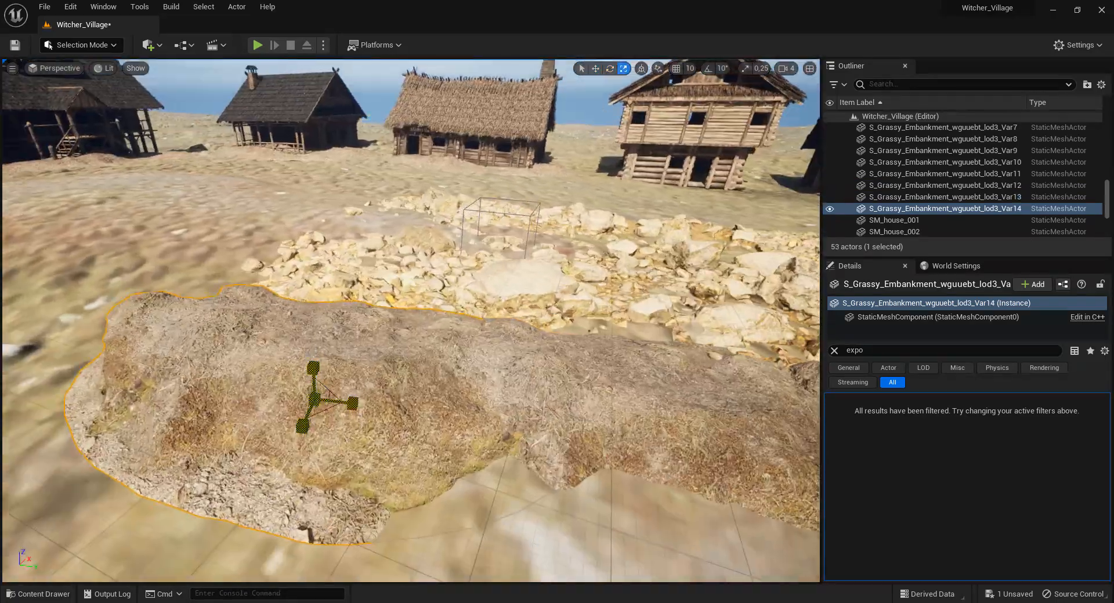
key(e)
key(Escape)
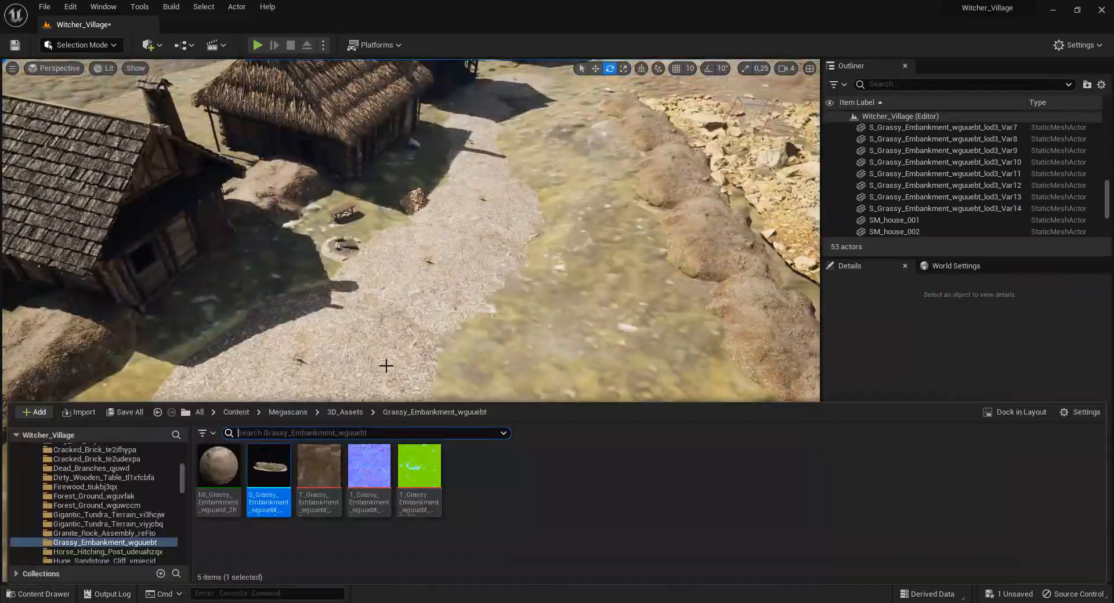
- Place another Grassy_Embankment mesh beside the straw path near the houses, then move and rotate it into position
drag(269, 467, 255, 334)
drag(492, 383, 458, 378)
key(w)
right_drag(406, 348, 371, 383)
key(e)
key(w)
- Duplicate the embankment twice to continue it along the village path and move the copies into line
alt+drag(377, 180, 513, 192)
right_drag(514, 232, 499, 197)
alt+drag(348, 343, 484, 329)
right_drag(483, 329, 510, 313)
drag(481, 325, 550, 338)
right_drag(550, 339, 604, 325)
- Reposition one of the placed embankment pieces and duplicate another to fill out the bank
click(482, 243)
drag(485, 240, 476, 232)
click(371, 308)
alt+drag(360, 359, 525, 374)
right_drag(525, 374, 453, 360)
key(Escape)
click(273, 283)
right_drag(272, 282, 260, 338)
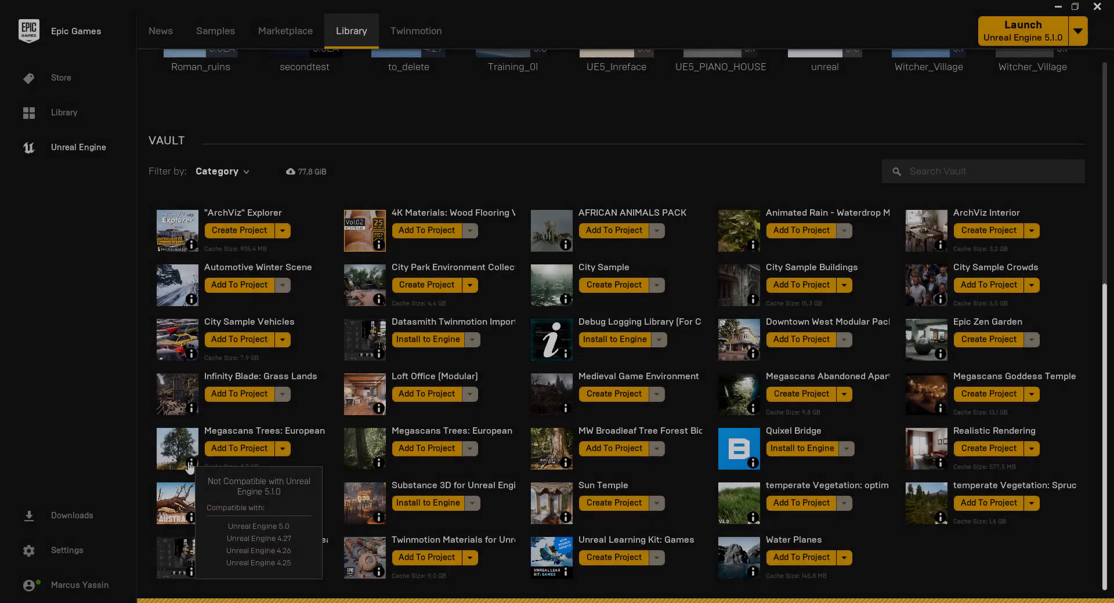
- Switch to the Epic Games Launcher and open the Megascans Trees: European pack in the library vault for the project
click(190, 466)
click(395, 506)
click(510, 507)
click(598, 494)
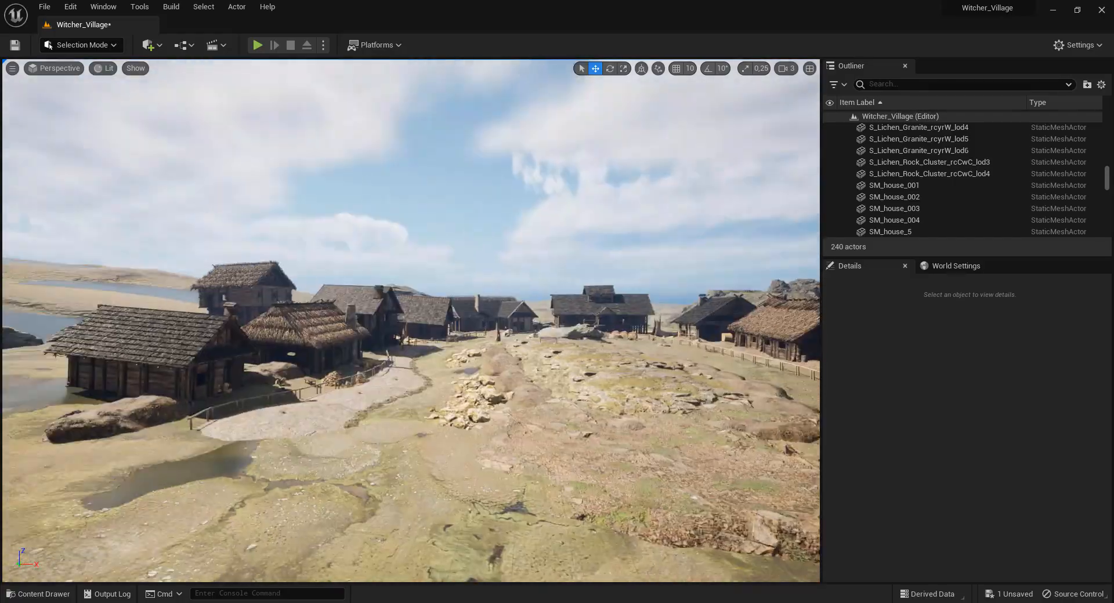
- Place SM_BlackAlder_Field_01 to Field_04 trees from the BlackAlder PivotPainter folder around the village houses
click(38, 594)
click(56, 478)
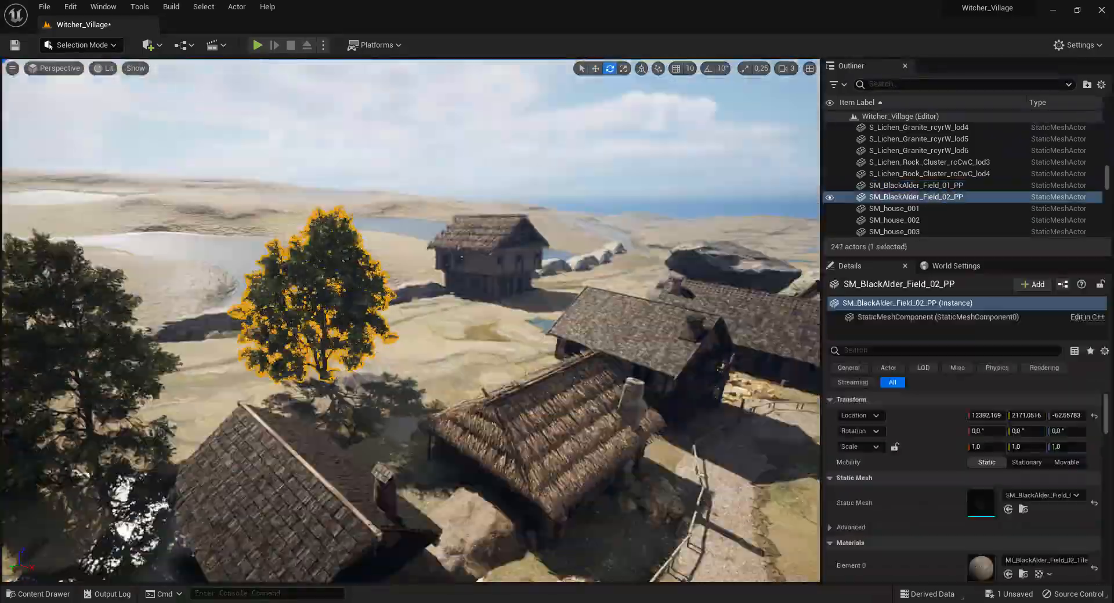
key(ctrl+space)
drag(325, 456, 405, 269)
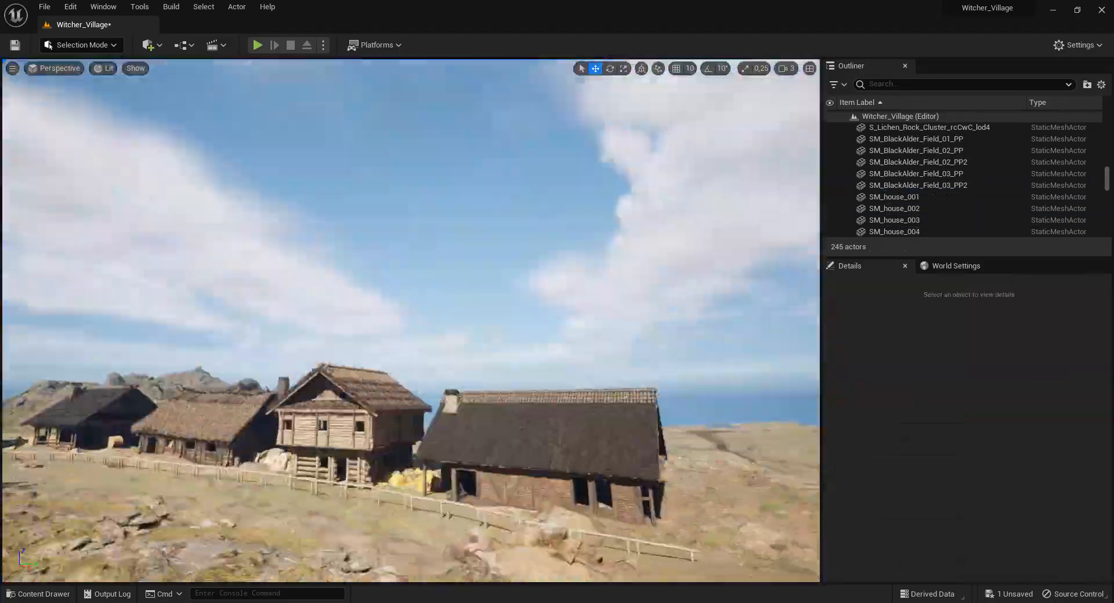
key(ctrl+space)
drag(378, 449, 278, 249)
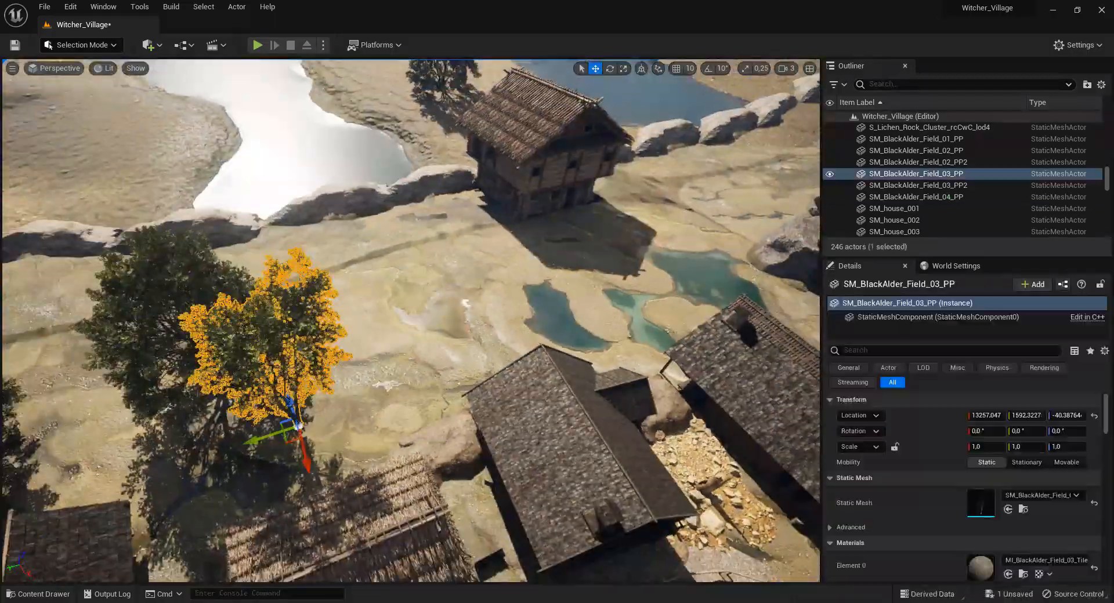
- Add another SM_BlackAlder_Field_04 tree and several SM_BlackAlder_Field_05 trees around the log house by the lake
key(ctrl+space)
key(ctrl+space)
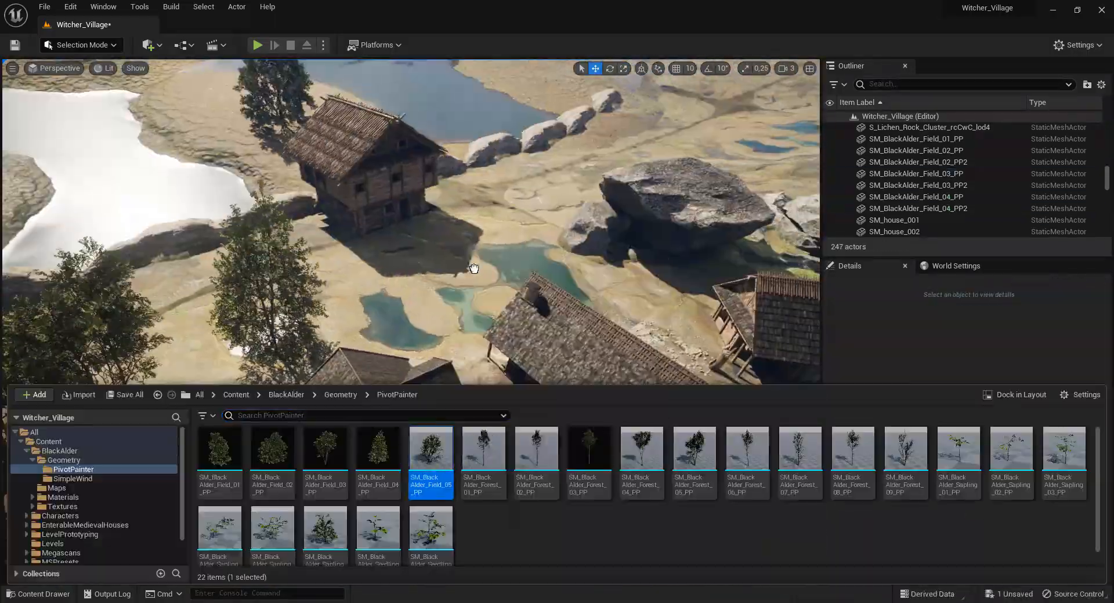
key(ctrl+space)
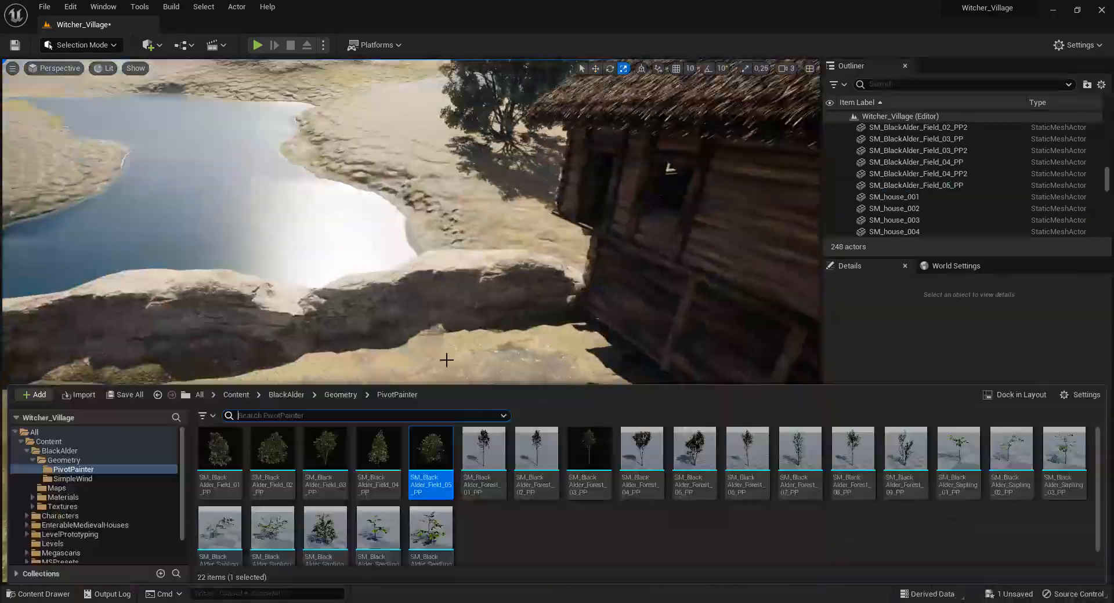
drag(428, 472, 458, 366)
drag(442, 396, 335, 402)
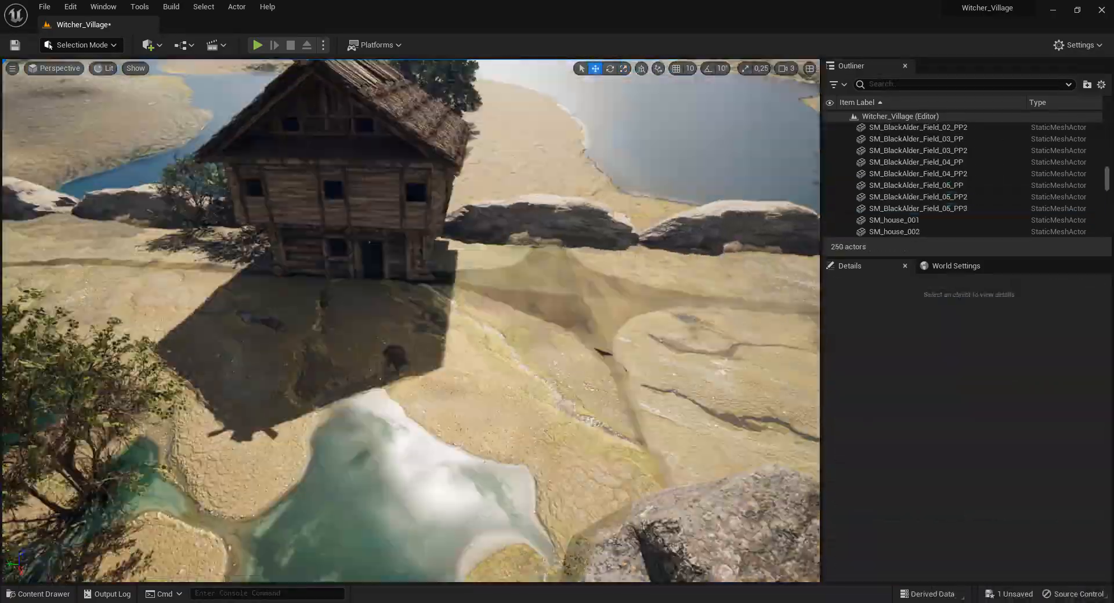
- Place and duplicate SM_BlackAlder_Forest_01 near the log house, and add an SM_BlackAlder_Forest_03 tree scaled to about 1.18 behind the houses
key(ctrl+space)
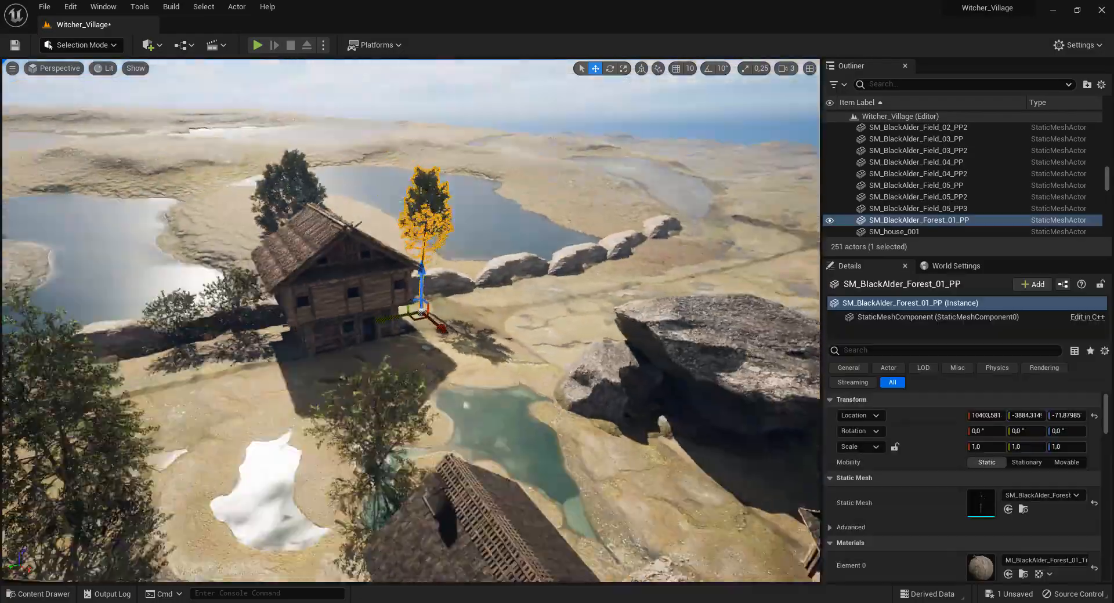
alt+drag(428, 278, 145, 249)
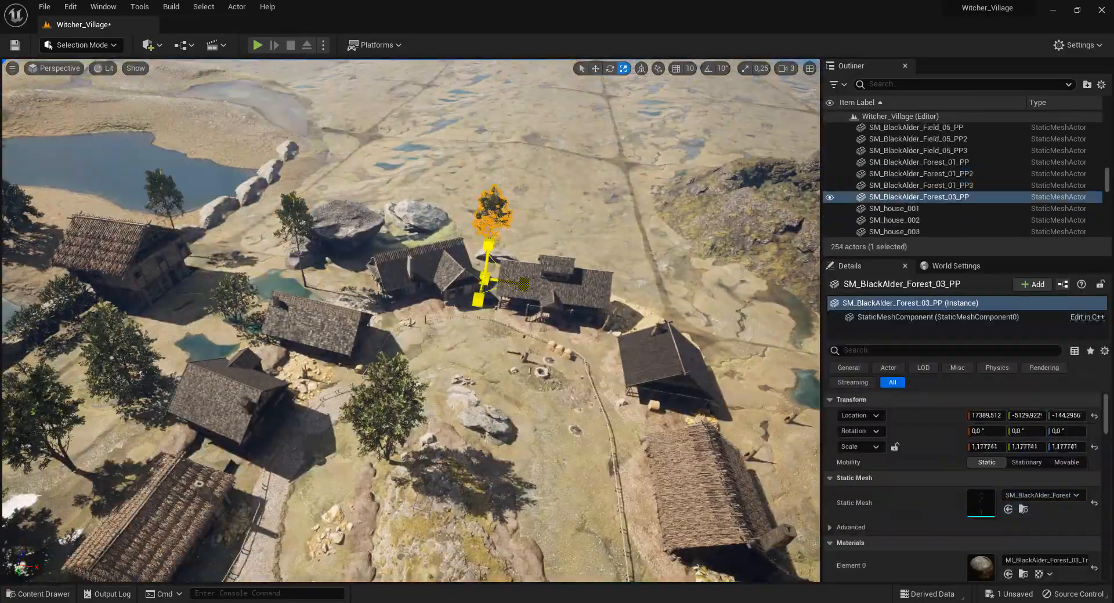
key(r)
- Place SM_BlackAlder_Forest_02 to Forest_05 trees behind the far houses, scaling one Forest_04 tree to about 1.14
key(ctrl+space)
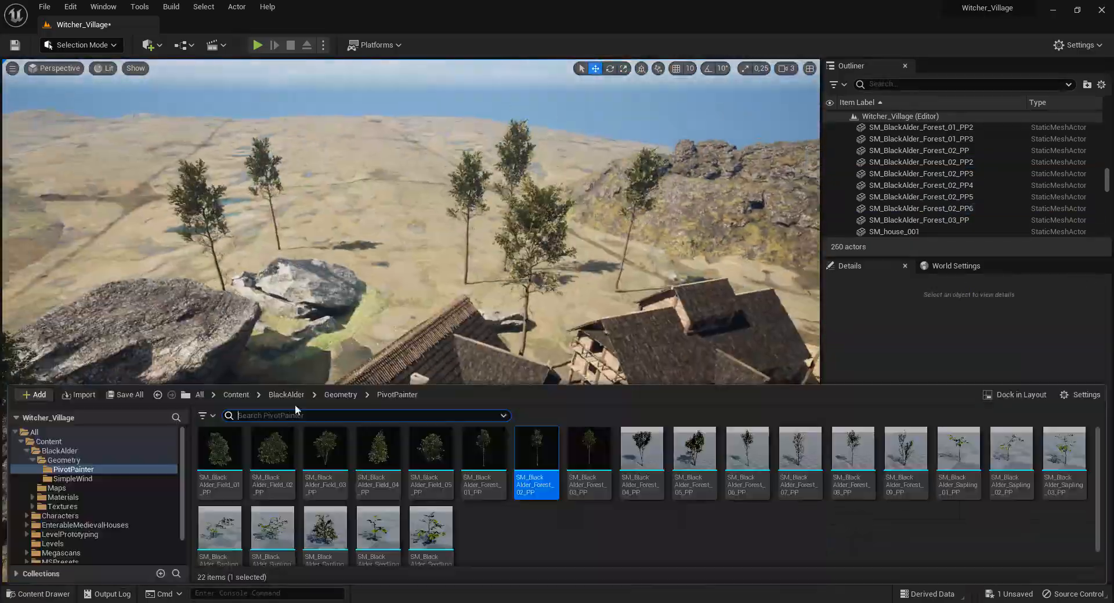
drag(530, 471, 369, 344)
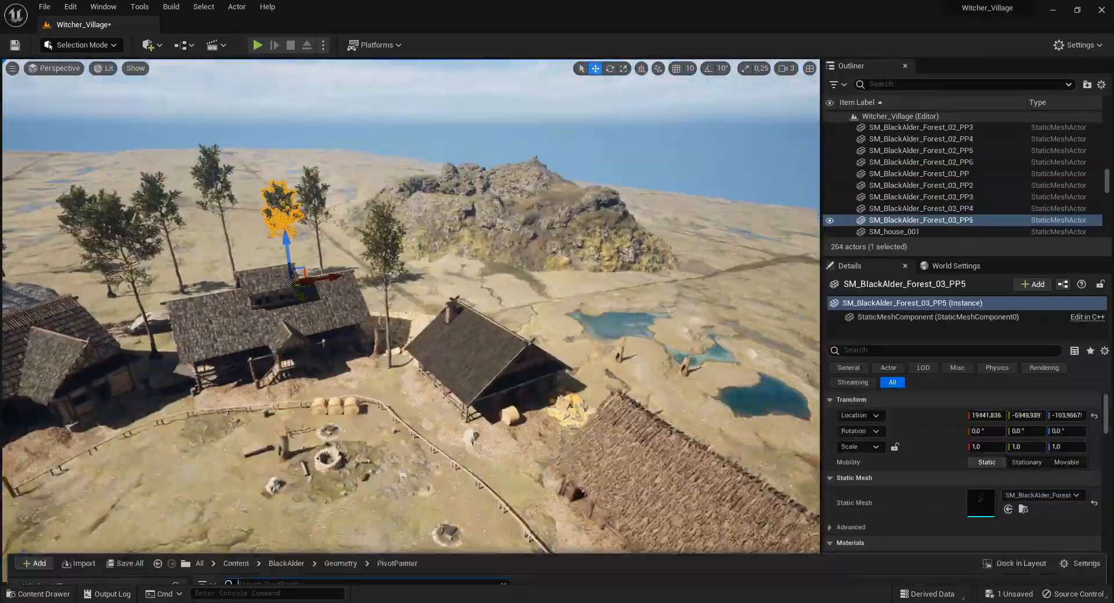
key(ctrl+space)
drag(641, 462, 543, 304)
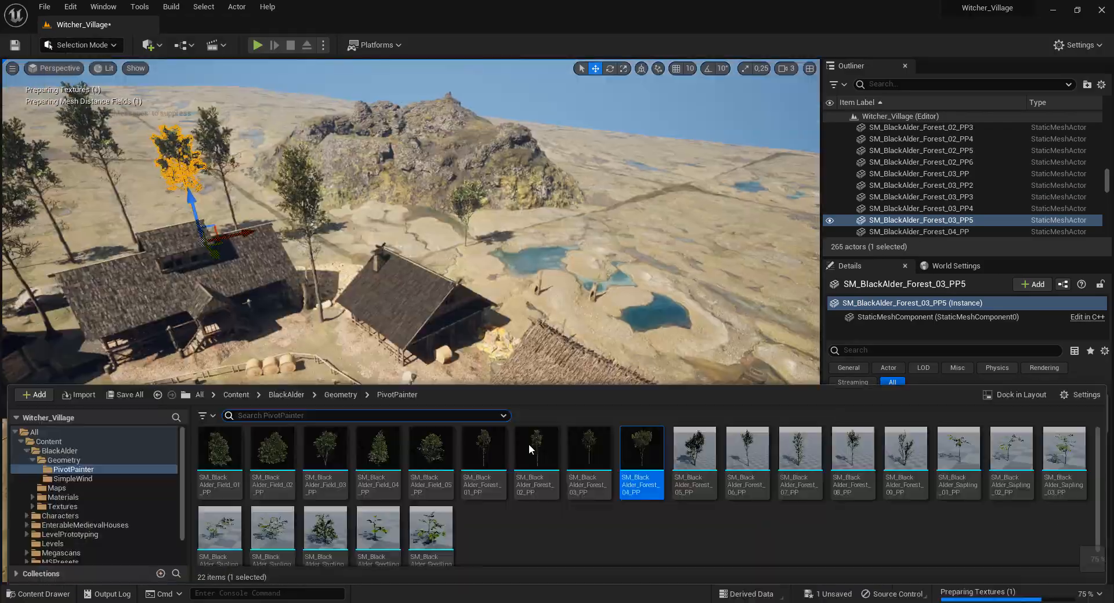
drag(528, 443, 447, 232)
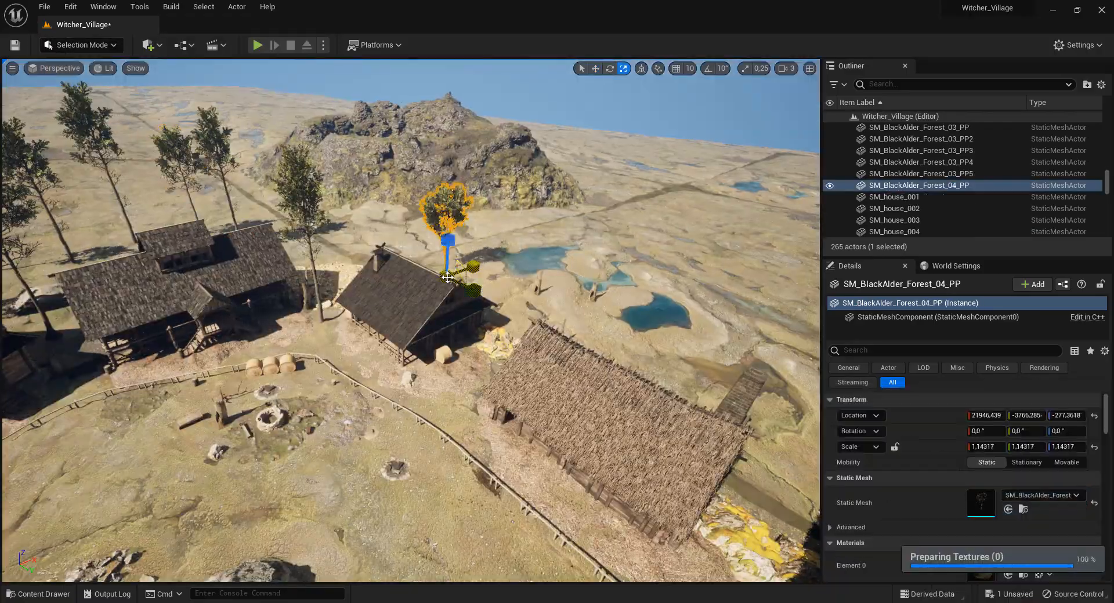
key(ctrl+space)
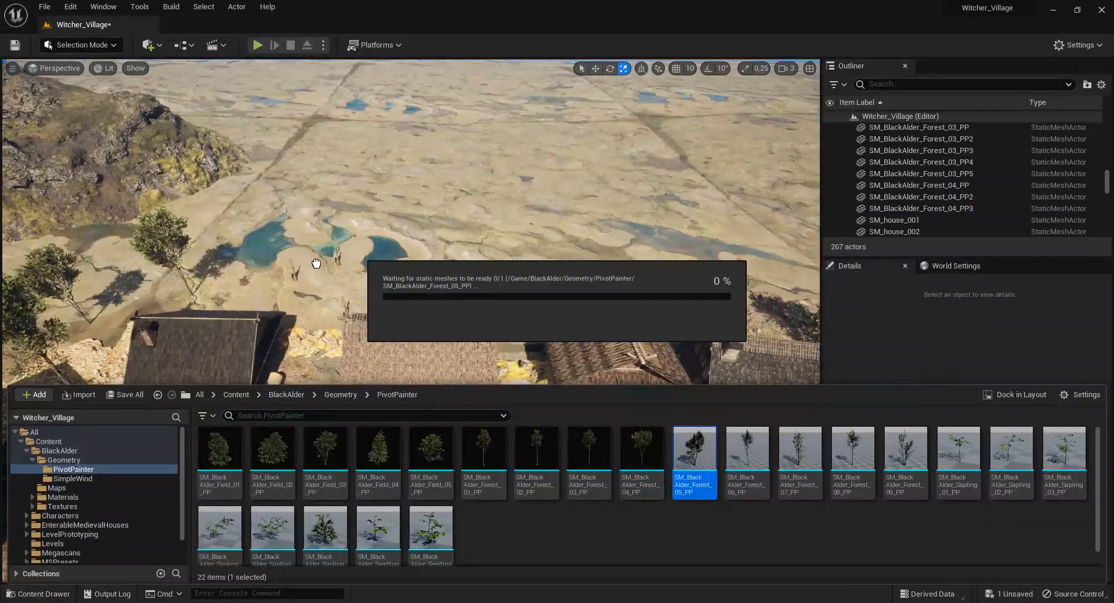
drag(317, 263, 308, 288)
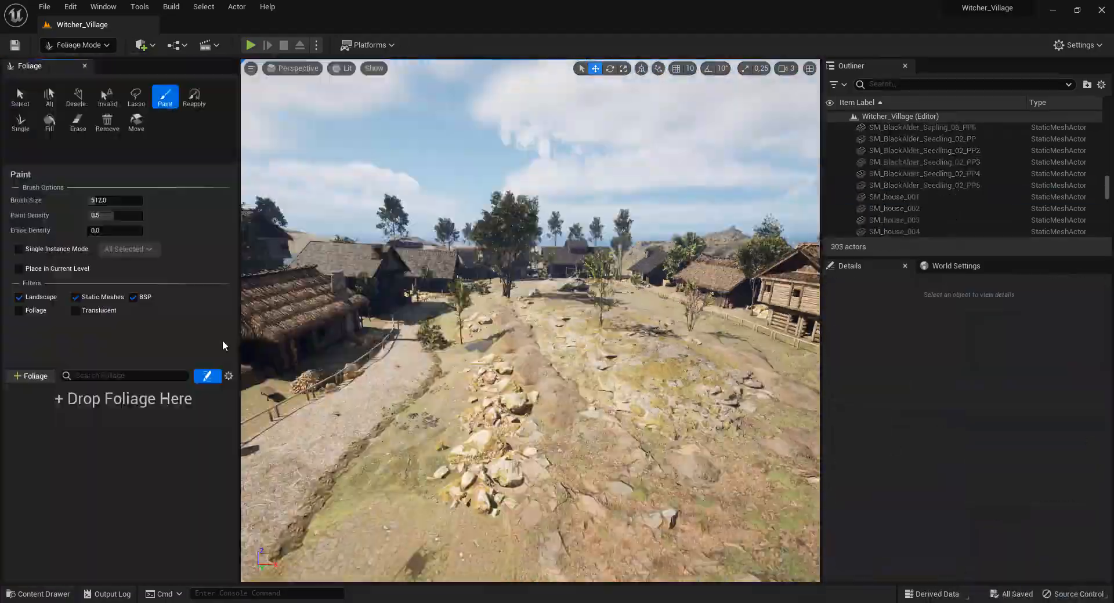
- Add Arid_Weed static mesh foliage types to the foliage palette and activate the foliage Paint tool
click(30, 311)
click(95, 428)
double_click(106, 404)
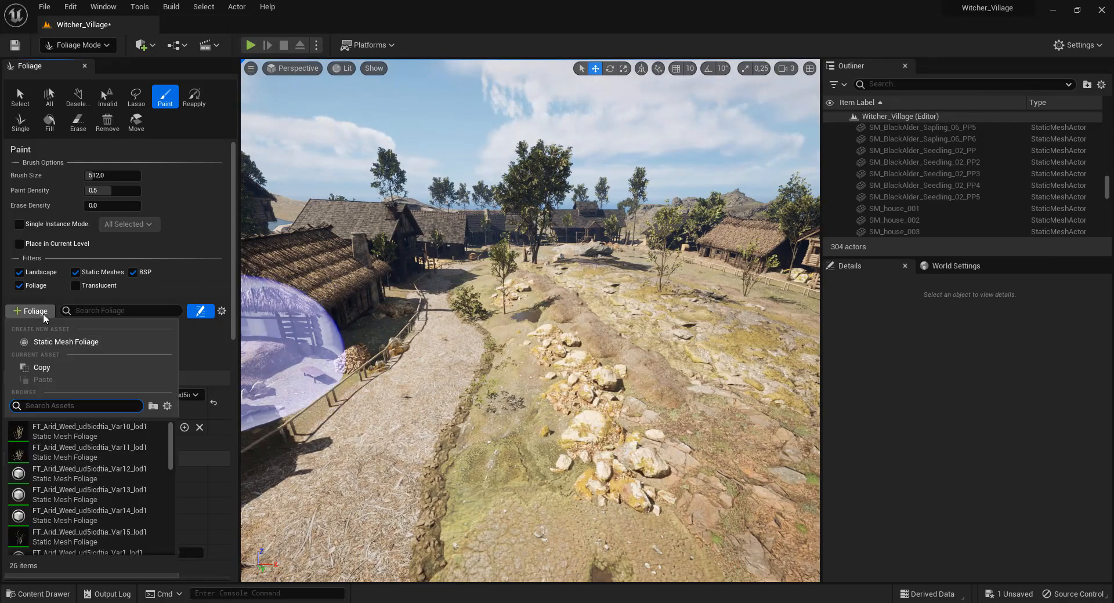
click(55, 543)
double_click(119, 335)
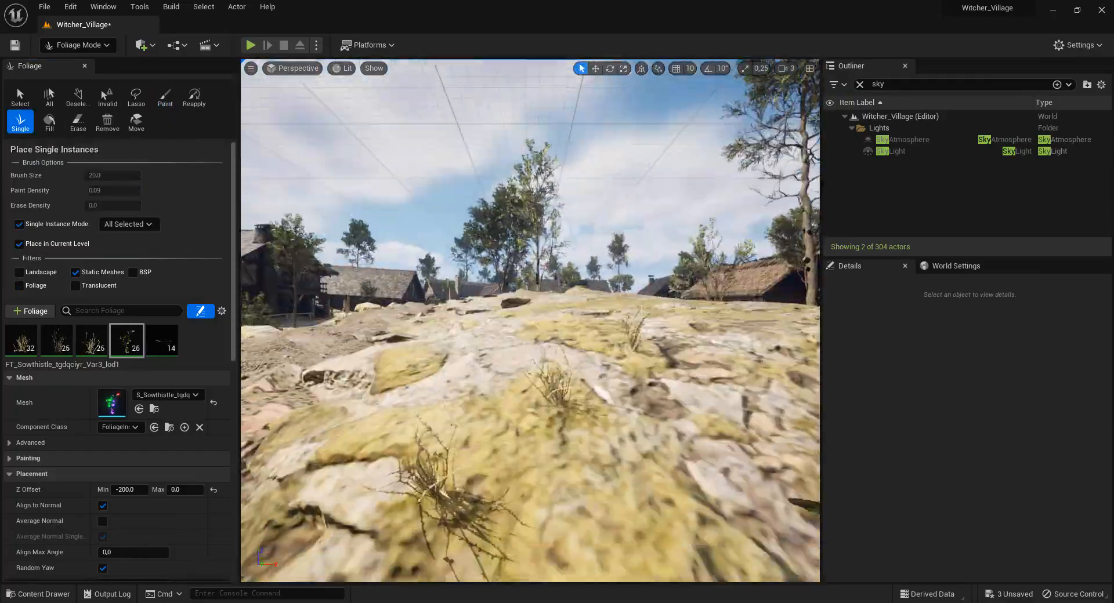
click(164, 96)
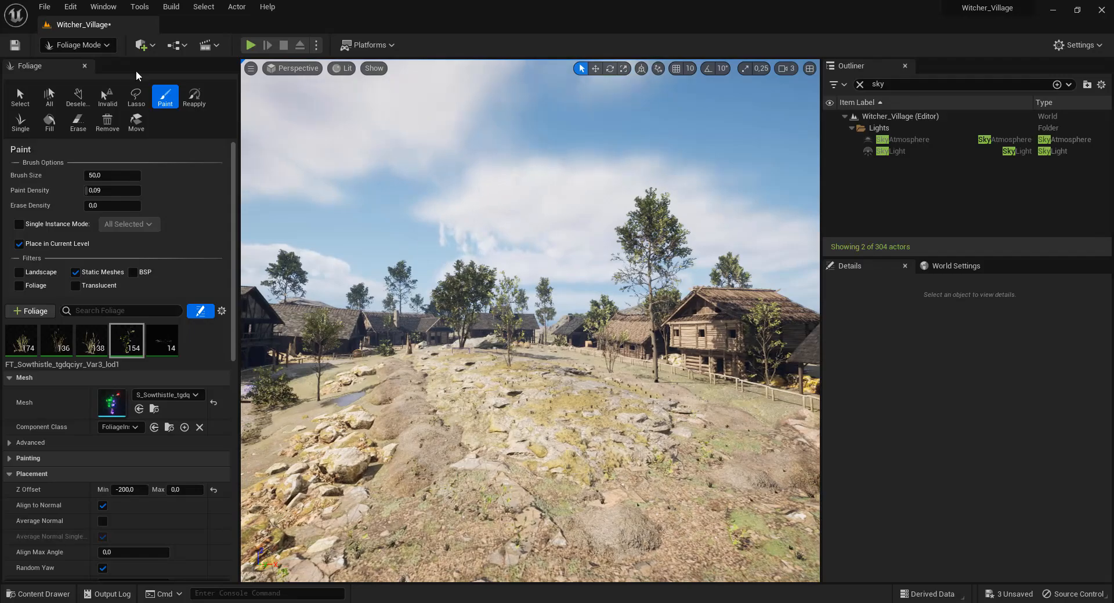
- Leave foliage painting, show the addable content packs for Starter Content, and place its P_Steam_Lit particle effect in the village
key(shift+1)
click(38, 594)
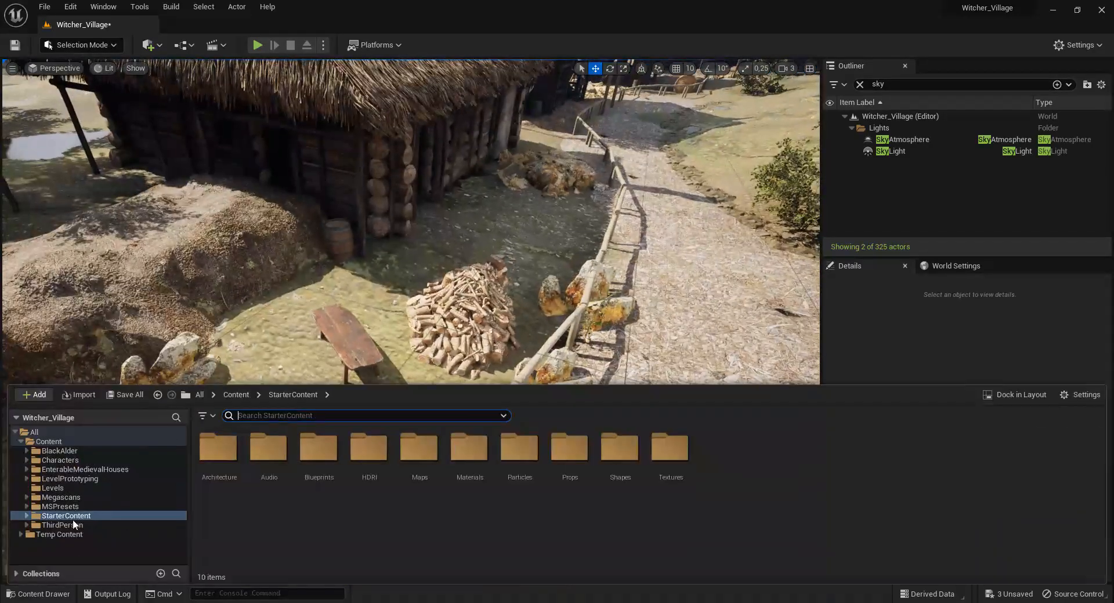
click(348, 130)
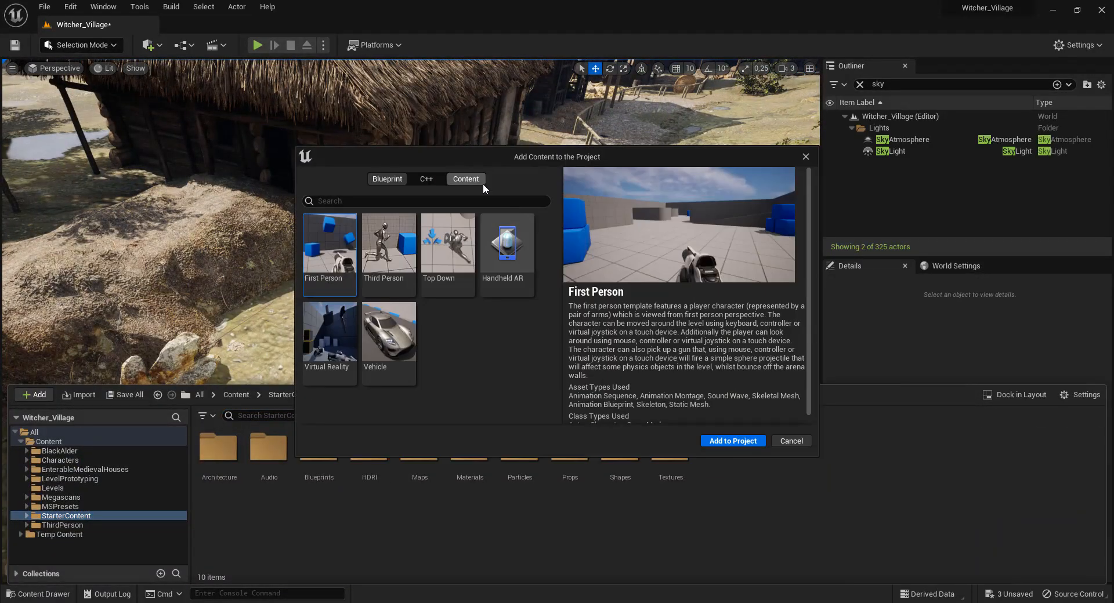
click(466, 178)
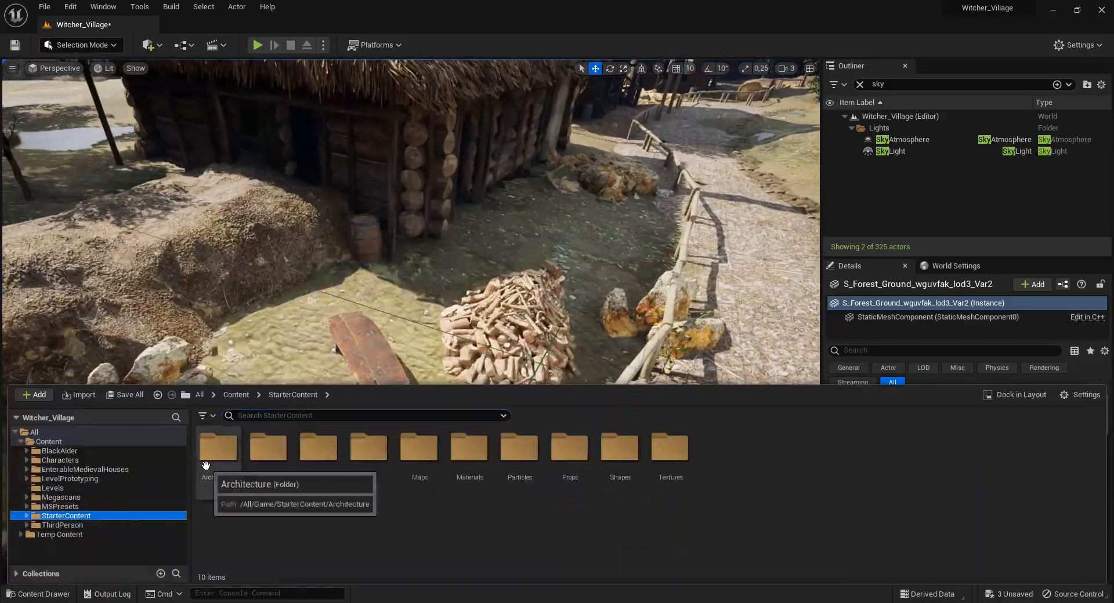
drag(487, 516, 522, 293)
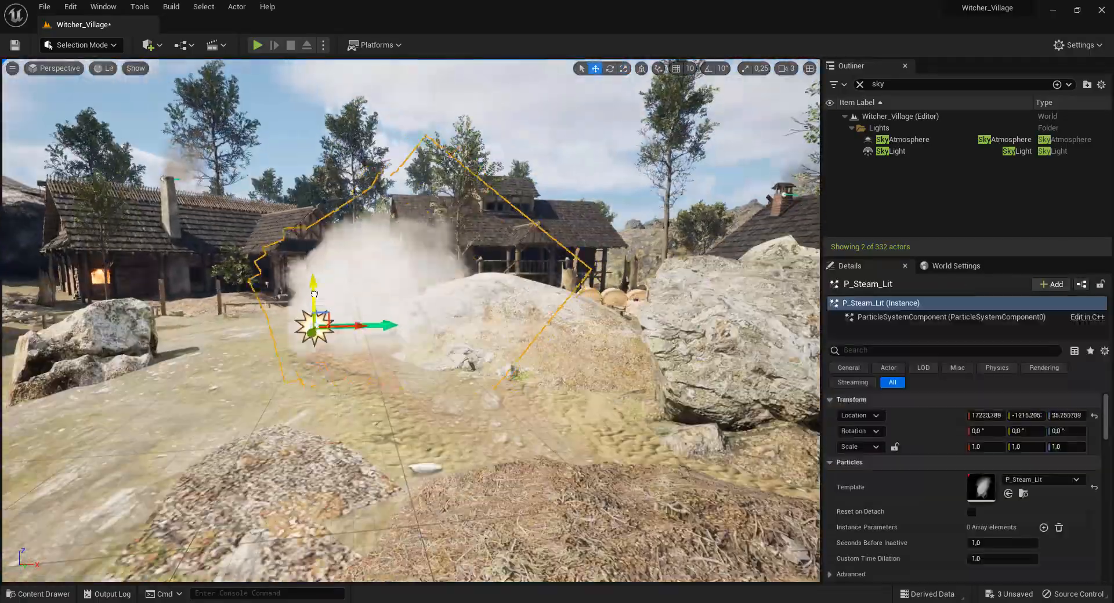
- Create a Cine Camera Actor from the current path view, clear the Outliner filter and set the camera's filmback to 16:9 DSLR
click(105, 69)
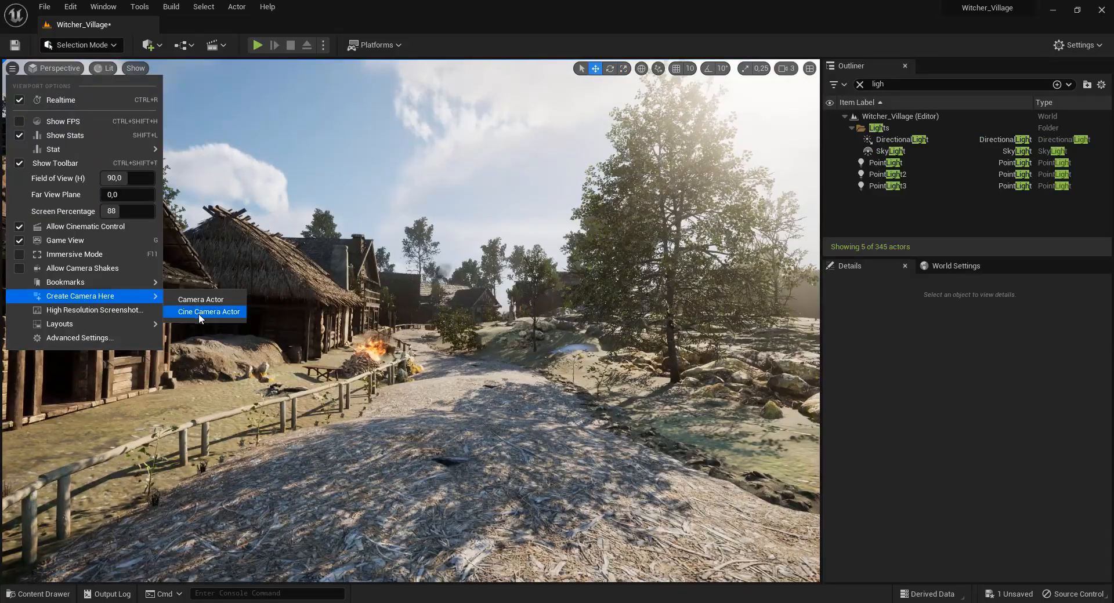
click(199, 312)
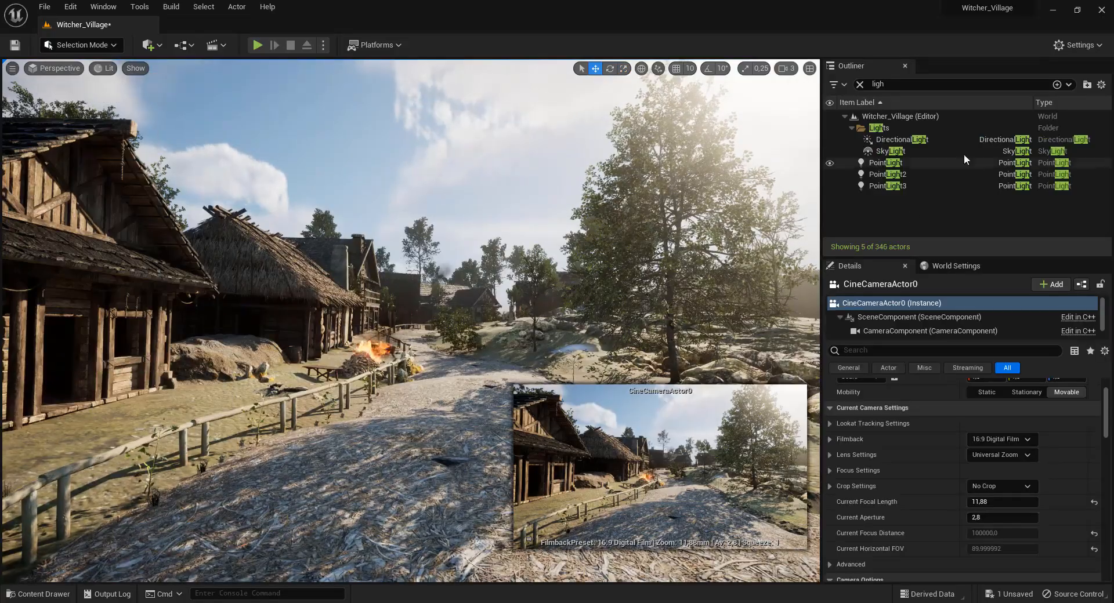
click(860, 84)
click(1002, 439)
- Frame the village path in the cinematic viewport and set the cine camera's lens to 30mm Prime f/1.4
click(105, 69)
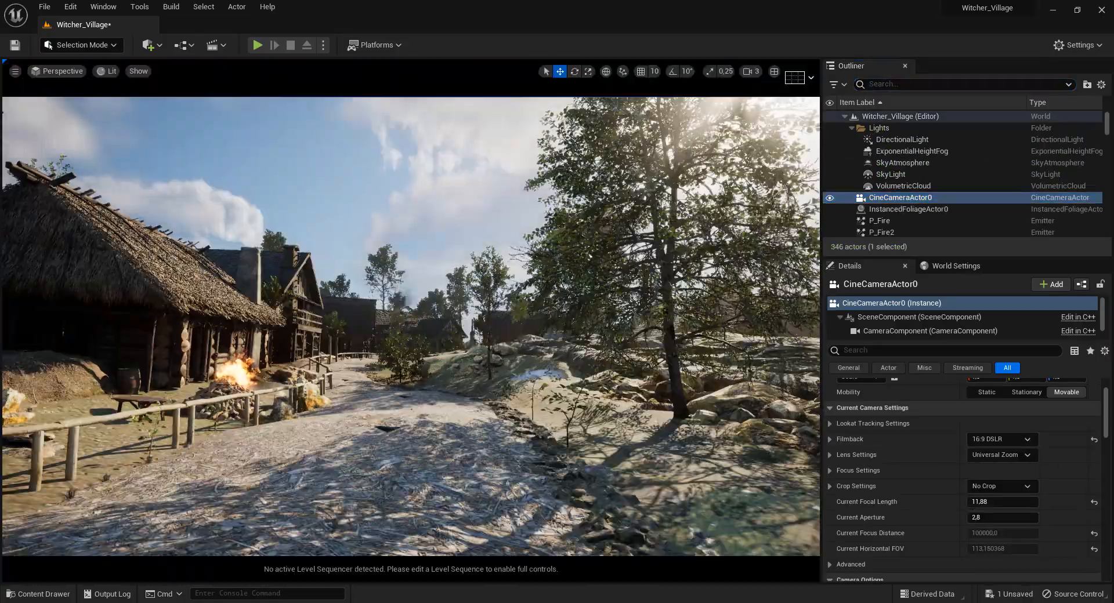
right_drag(410, 325, 377, 325)
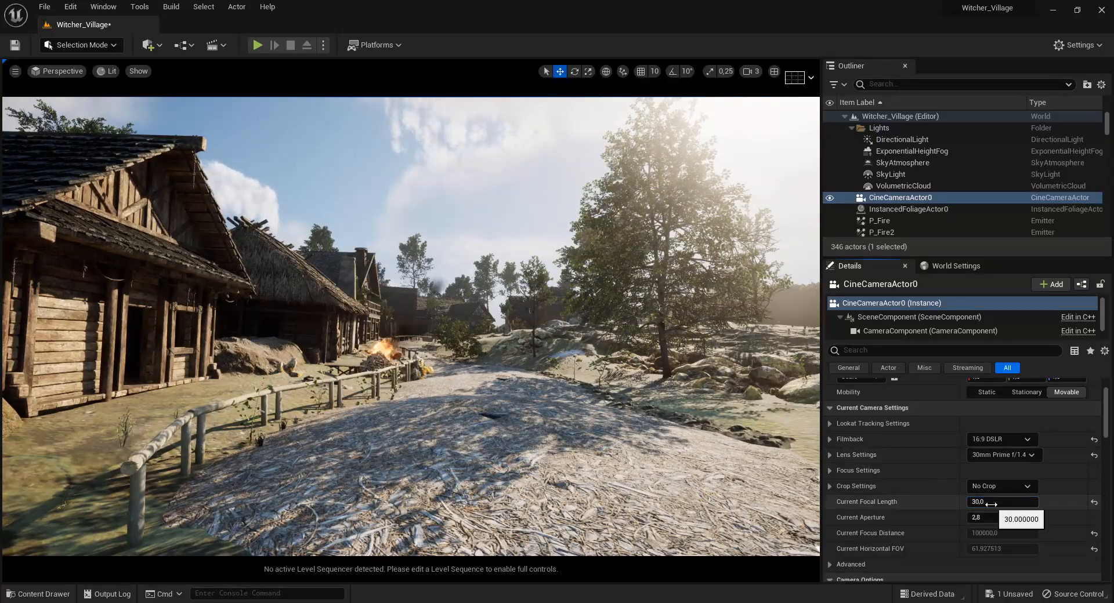
click(1008, 441)
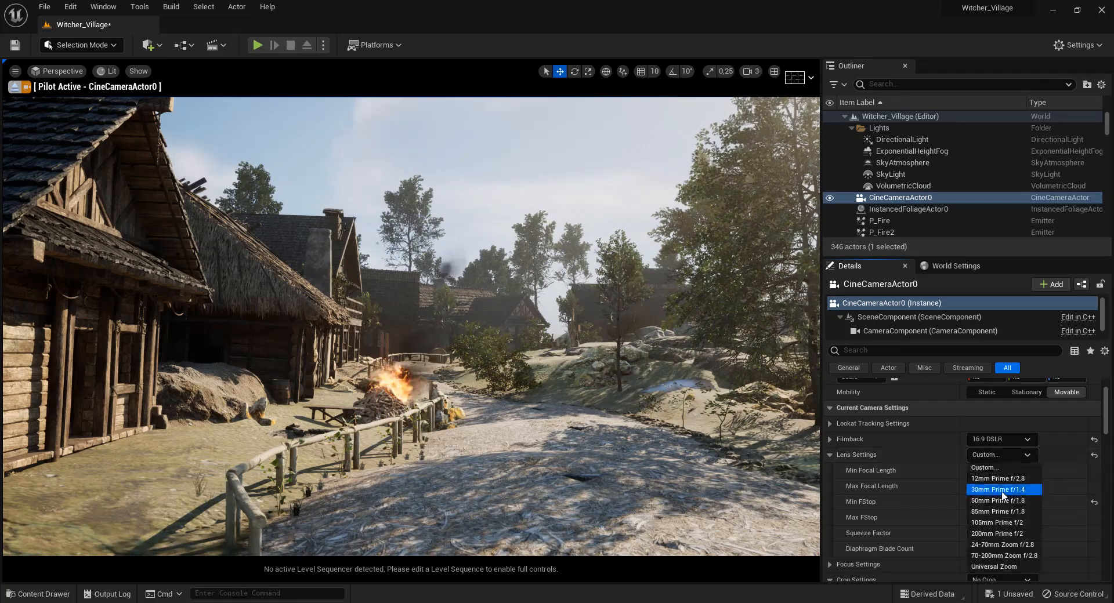
click(1007, 489)
click(219, 489)
key(Escape)
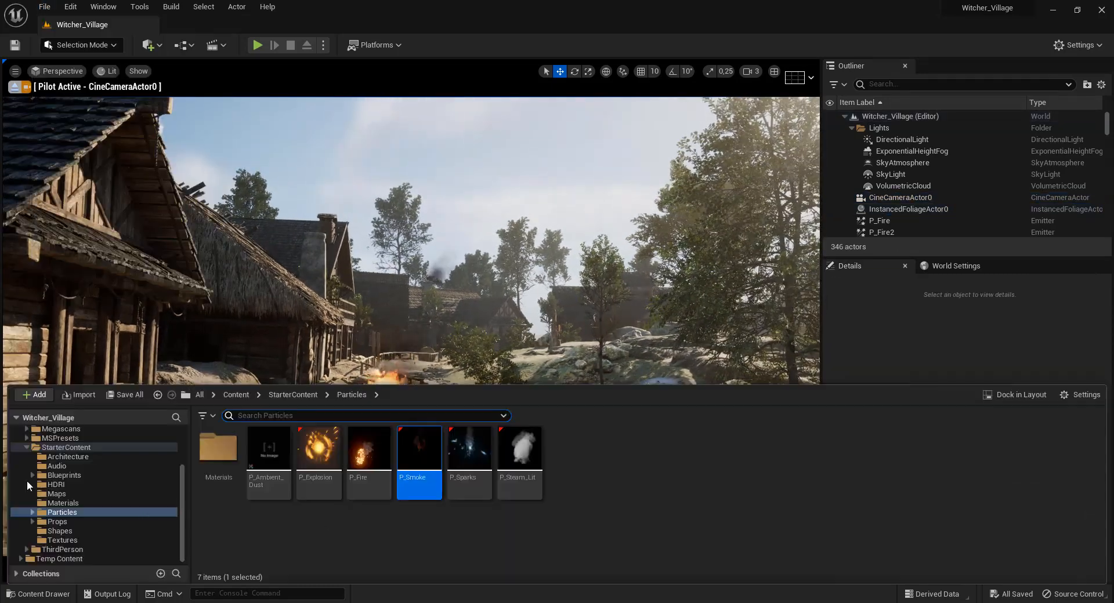
- Create a Level Sequence with its default name in the Content folder and open it in Sequencer
click(49, 442)
right_click(380, 548)
mouse_move(492, 334)
mouse_move(479, 371)
click(580, 405)
double_click(662, 458)
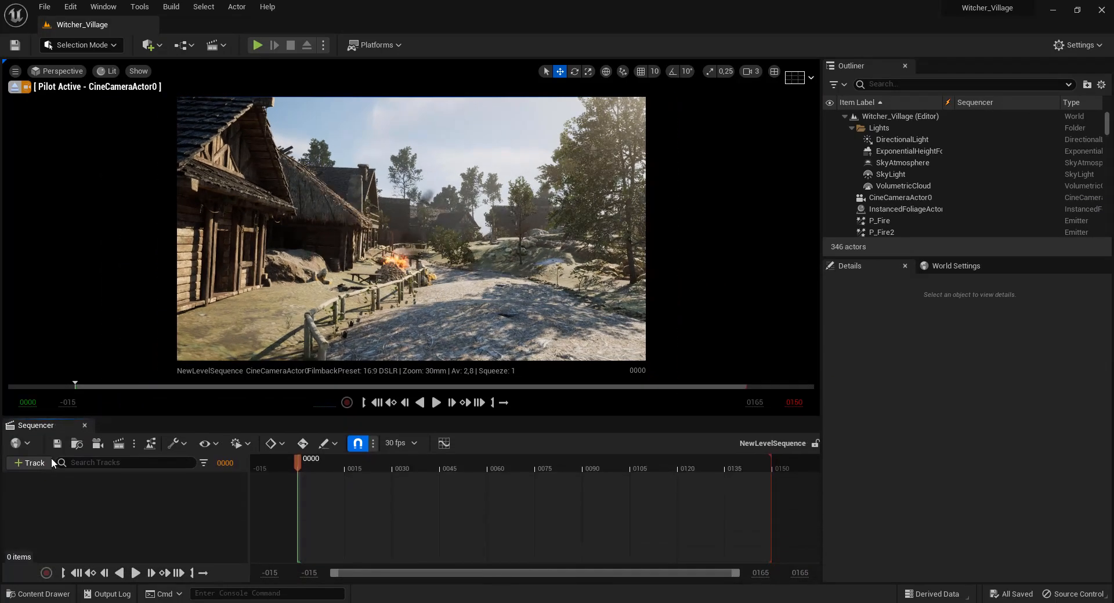
- Add the cine camera to the level sequence as an actor track with its camera cut
click(32, 463)
mouse_move(52, 272)
click(226, 319)
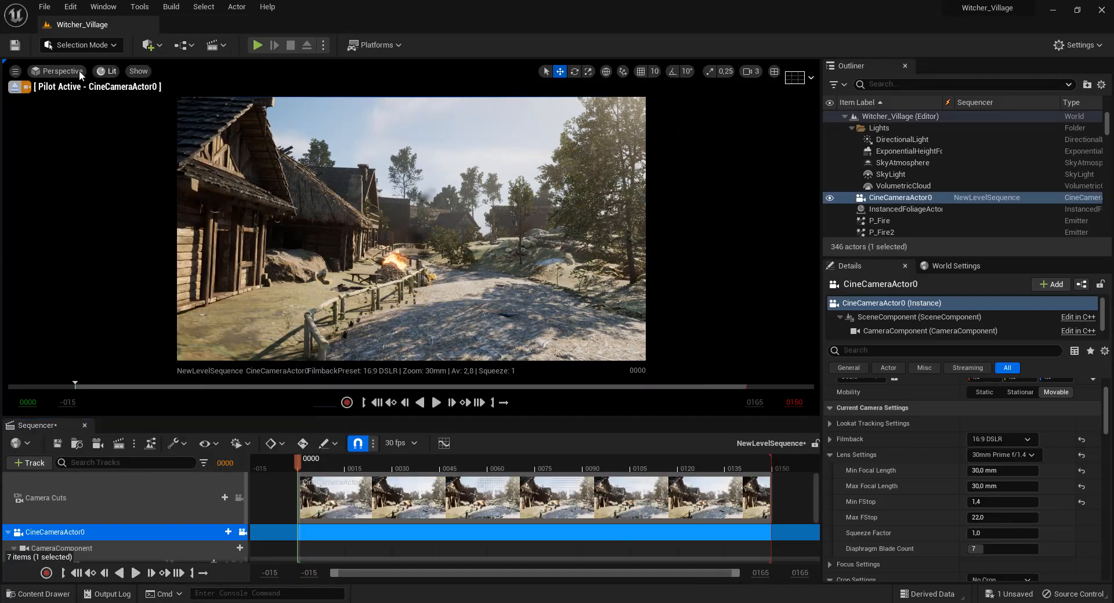
- Enlarge the Sequencer and viewport areas and switch the sequence's time display to seconds
drag(251, 416, 251, 370)
drag(822, 371, 866, 371)
click(394, 396)
mouse_move(432, 335)
click(548, 349)
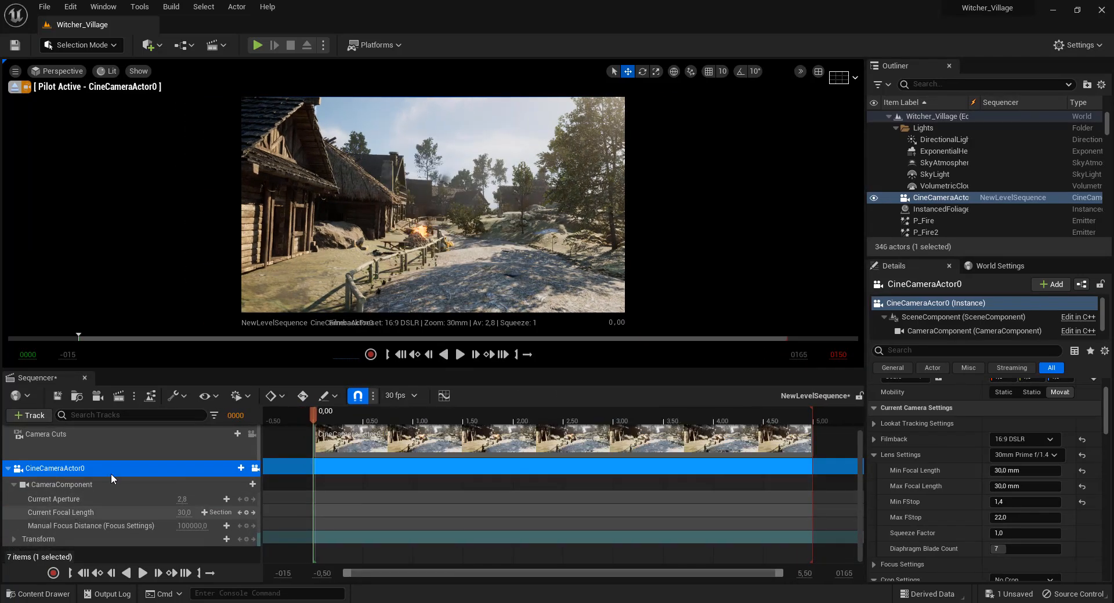
- Reposition the camera along the village path at further times, keyframe its transform and play back the animation
drag(317, 422, 527, 423)
right_drag(429, 261, 458, 261)
key(s)
key(Up)
key(space)
key(space)
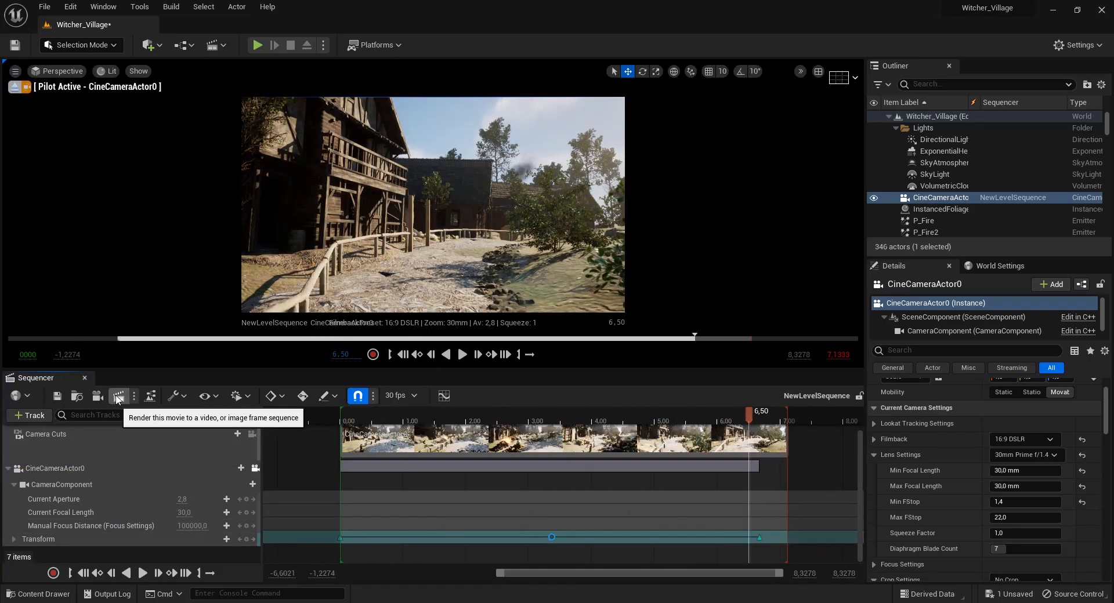
- Set up the sequence's movie render with a resolution of 3840 x 2160 (16:9) and a custom frame rate of 30 fps
click(118, 395)
click(586, 169)
click(557, 213)
click(537, 200)
click(580, 216)
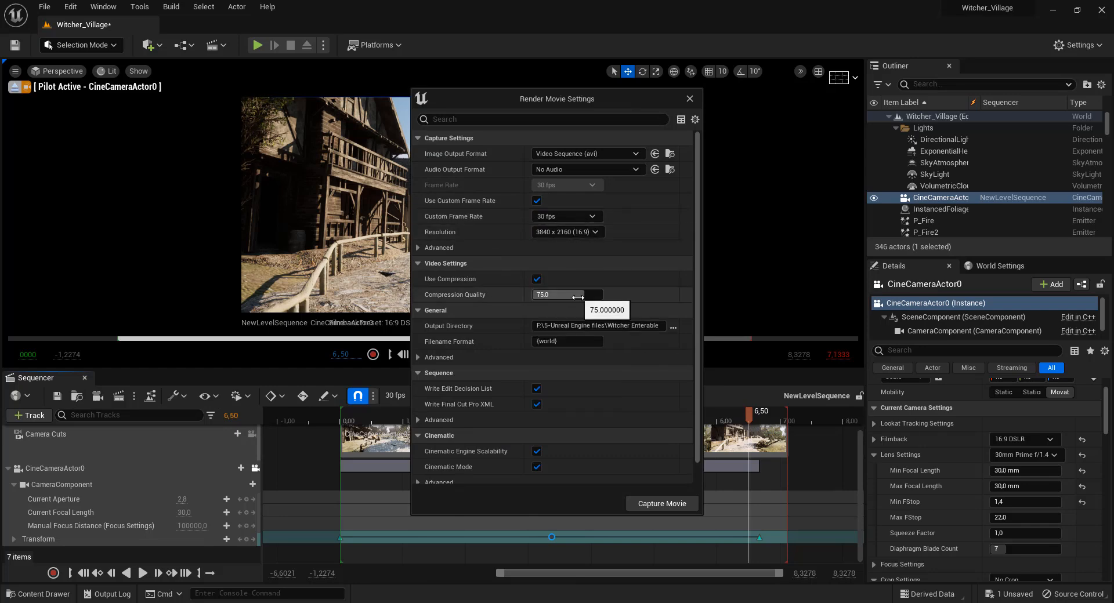